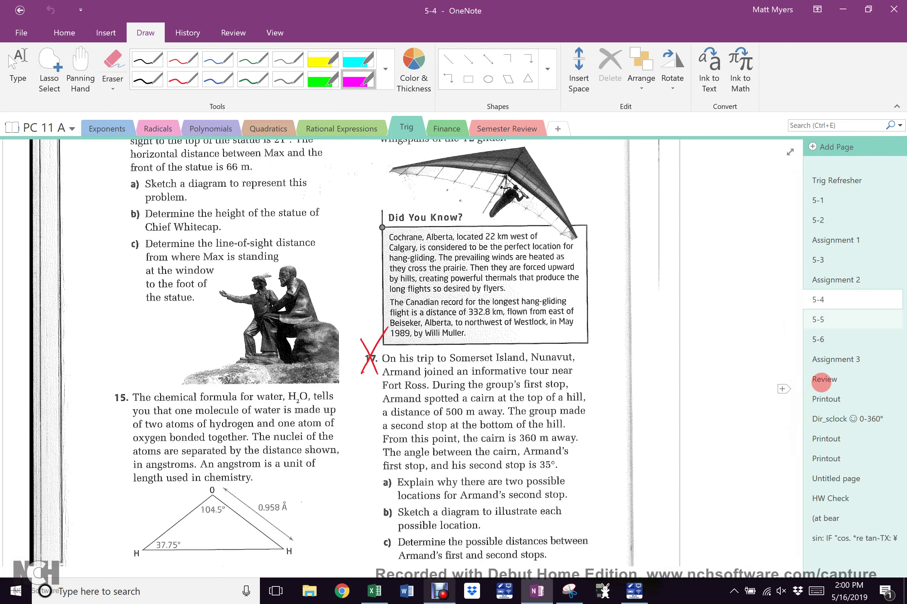
- Open the 5-5 page in the Trig section to show the question 7 sine law work
left_click(822, 319)
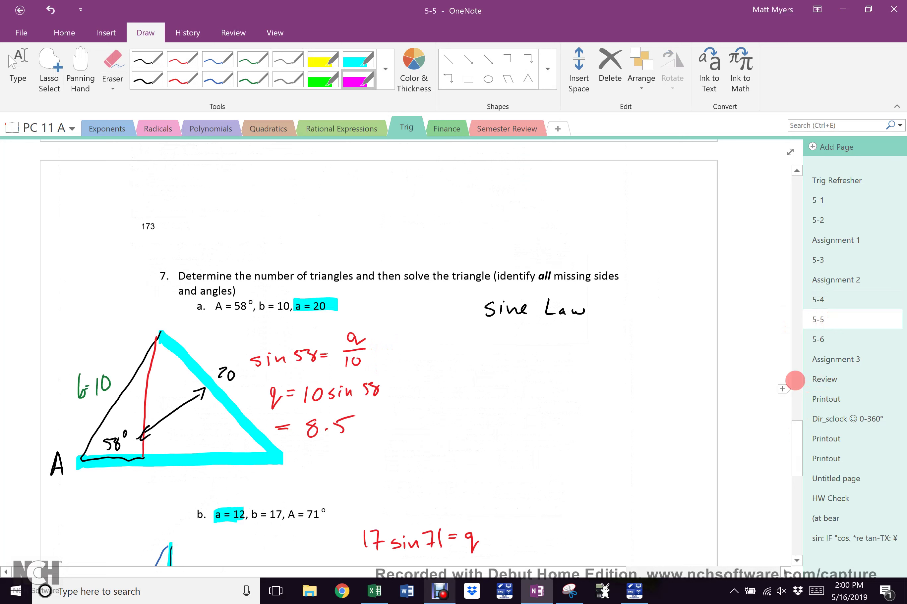
- Erase the arrow and the cyan highlighting from the 7a triangle
left_click(113, 70)
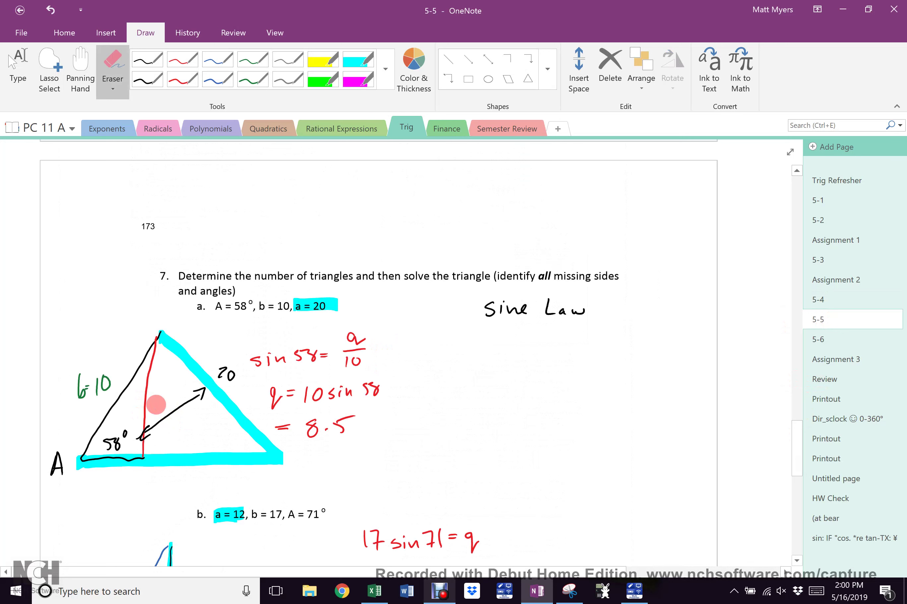
mouse_move(152, 421)
left_mouse_down()
mouse_move(158, 400)
mouse_move(140, 398)
mouse_move(196, 397)
left_mouse_up()
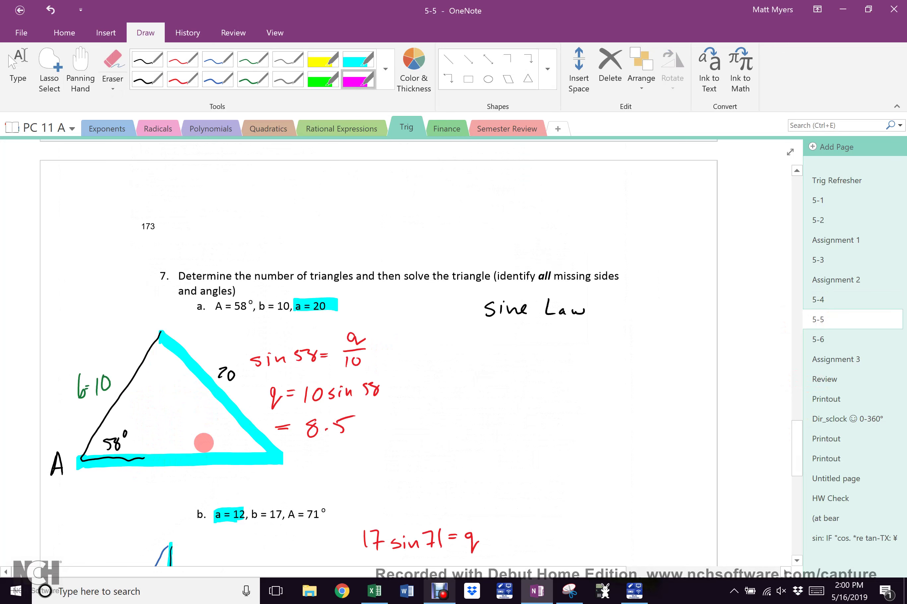
left_click_drag(251, 410, 191, 453)
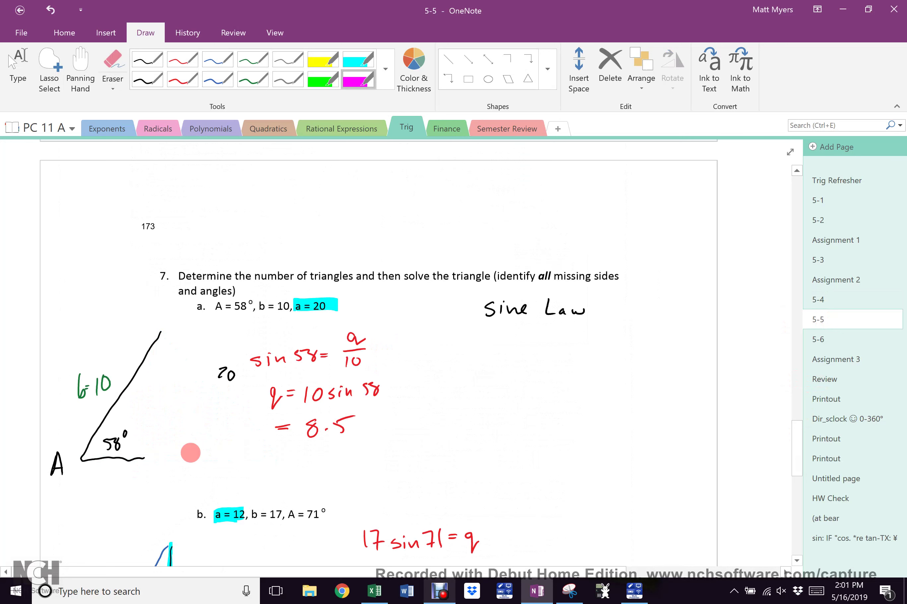
- Redraw the triangle's base in black, remove the green b=10 label, and underline Sine Law
left_click(147, 80)
mouse_move(81, 459)
left_mouse_down()
mouse_move(240, 448)
mouse_move(158, 334)
mouse_move(167, 337)
left_mouse_up()
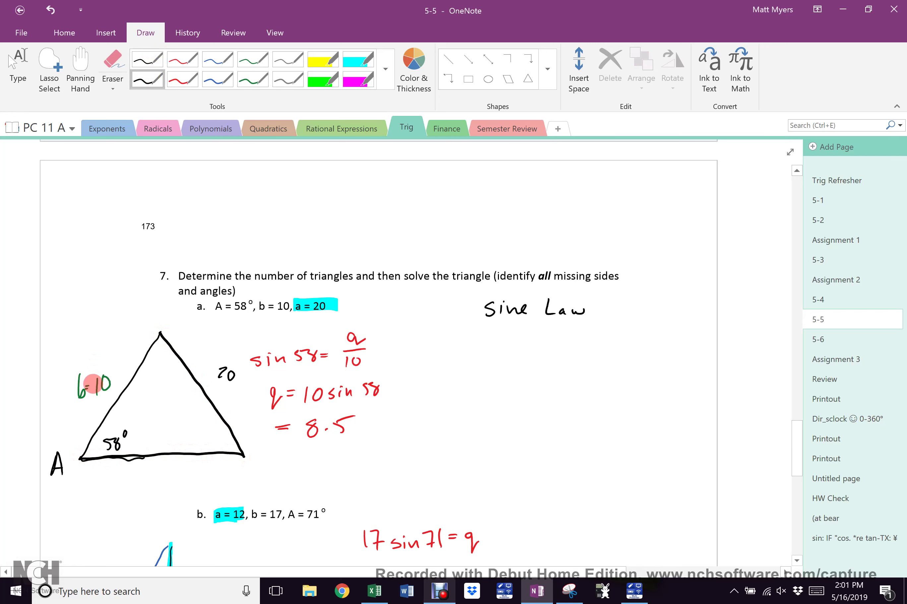
mouse_move(82, 380)
left_mouse_down()
mouse_move(82, 401)
mouse_move(92, 385)
left_mouse_up()
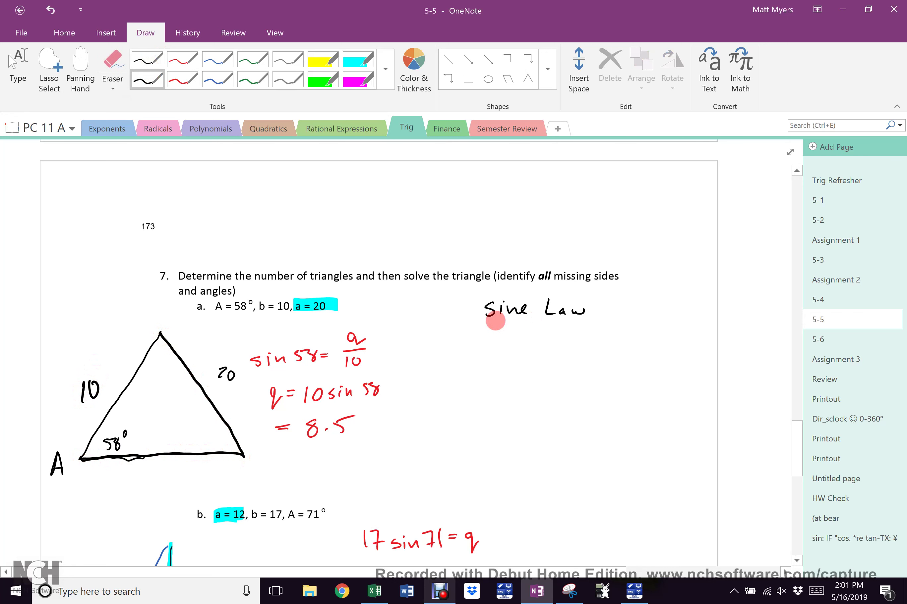
left_click_drag(491, 322, 601, 320)
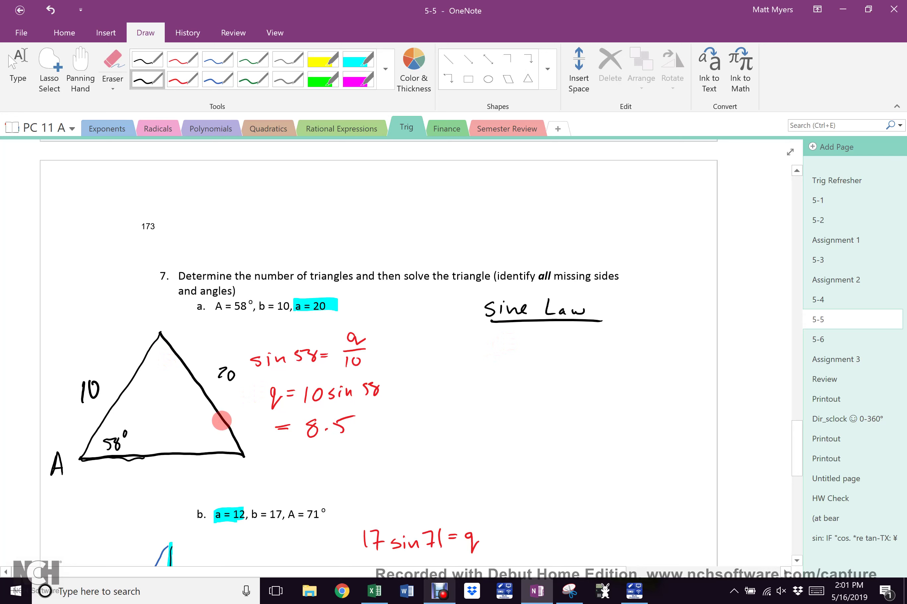
- Write 20/sin58 = 10/sinB below Sine Law and label the triangle's right corner B
mouse_move(482, 342)
left_mouse_down()
mouse_move(513, 357)
mouse_move(478, 371)
mouse_move(494, 380)
mouse_move(539, 361)
left_mouse_up()
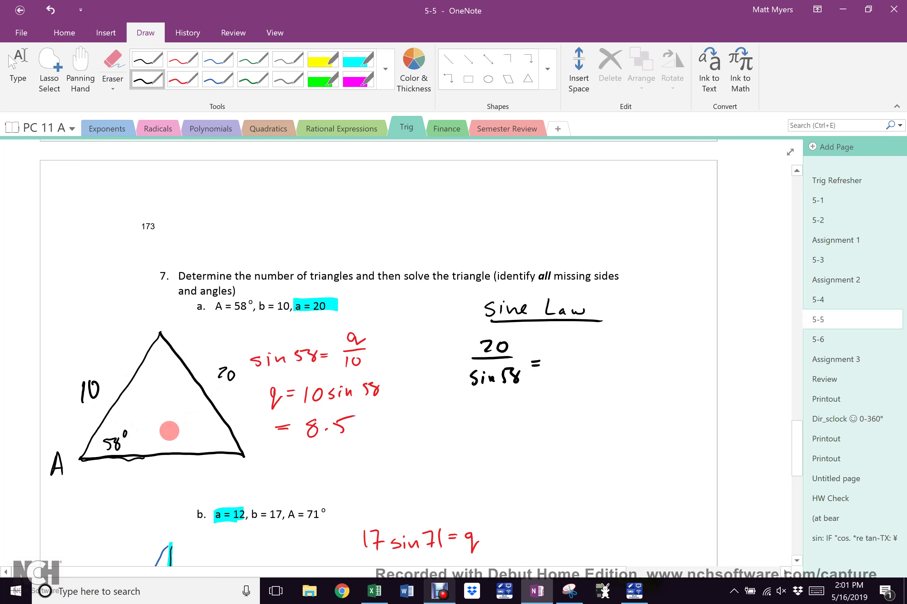
mouse_move(579, 336)
left_mouse_down()
mouse_move(575, 354)
mouse_move(585, 347)
mouse_move(599, 354)
mouse_move(567, 375)
mouse_move(588, 383)
left_mouse_up()
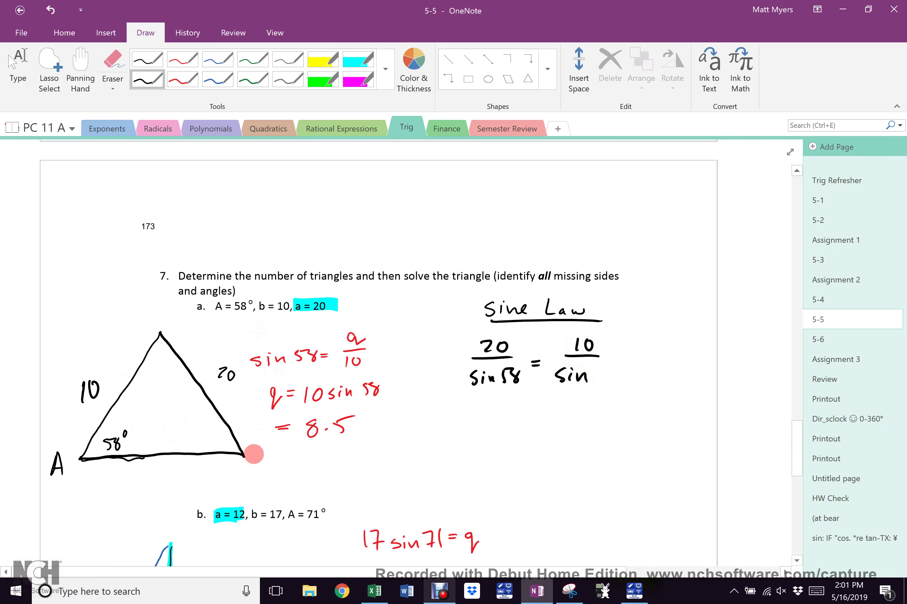
left_click_drag(257, 448, 268, 463)
left_click_drag(599, 370, 605, 373)
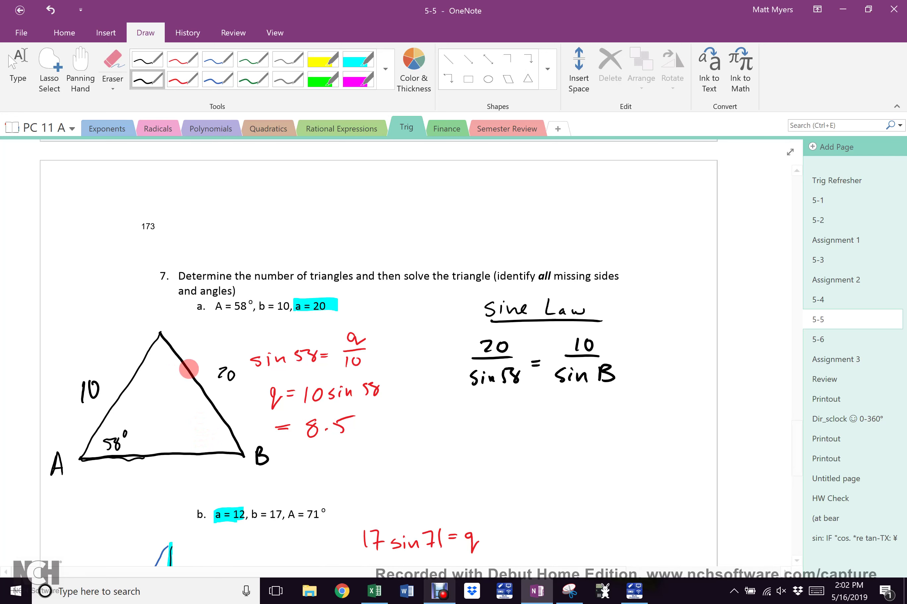
- Label the top vertex C and base side c, then extend the ratios with = c/sinC
mouse_move(169, 305)
left_mouse_down()
mouse_move(149, 314)
mouse_move(170, 319)
left_mouse_up()
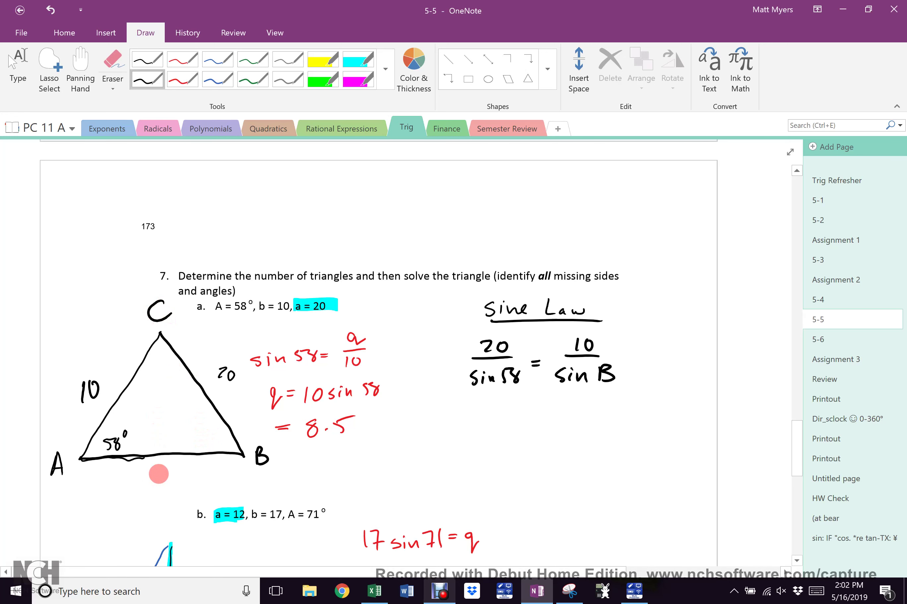
left_click_drag(159, 469, 161, 475)
left_click_drag(626, 361, 656, 343)
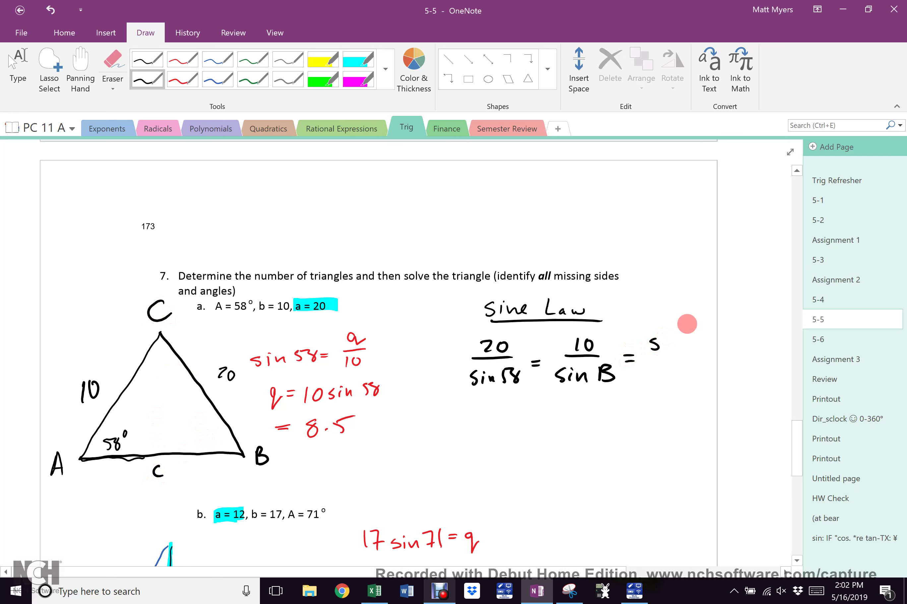
left_click(657, 346)
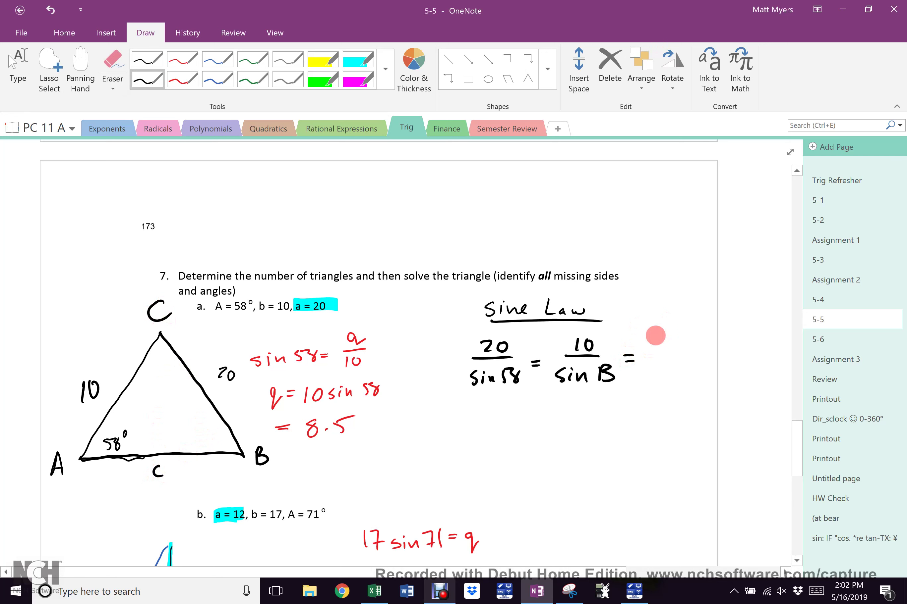
mouse_move(666, 340)
left_mouse_down()
mouse_move(649, 356)
mouse_move(674, 358)
mouse_move(644, 376)
left_mouse_up()
left_click_drag(659, 368, 689, 378)
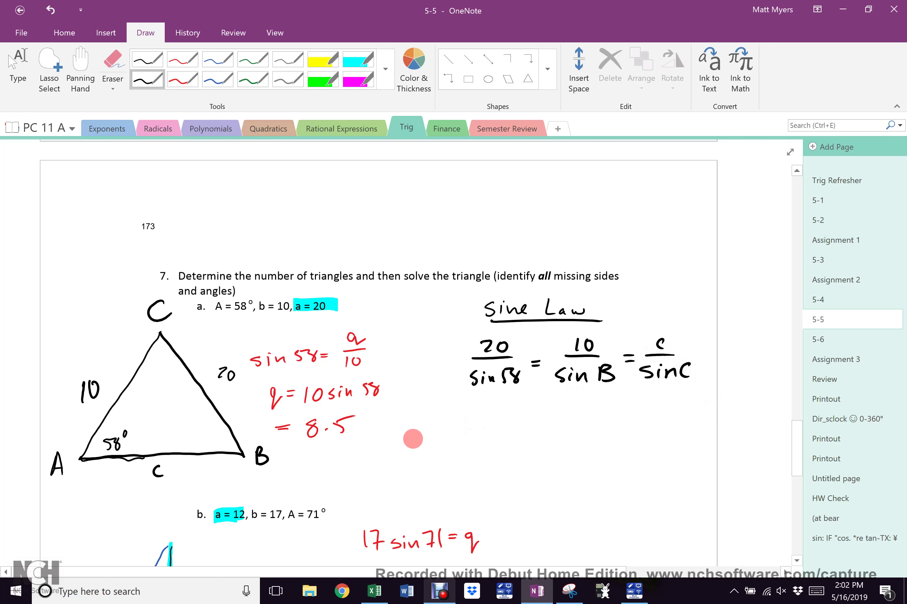
- Write C = 180 − A − B below the ratios and start a new line with an equals sign
mouse_move(418, 431)
left_mouse_down()
mouse_move(405, 454)
mouse_move(414, 459)
mouse_move(432, 440)
left_mouse_up()
mouse_move(427, 448)
left_mouse_down()
mouse_move(448, 451)
mouse_move(459, 437)
left_mouse_up()
mouse_move(468, 435)
left_mouse_down()
mouse_move(465, 445)
mouse_move(469, 436)
left_mouse_up()
left_click_drag(475, 443, 489, 444)
mouse_move(494, 443)
left_mouse_down()
mouse_move(516, 436)
mouse_move(505, 450)
left_mouse_up()
left_click_drag(505, 435, 507, 450)
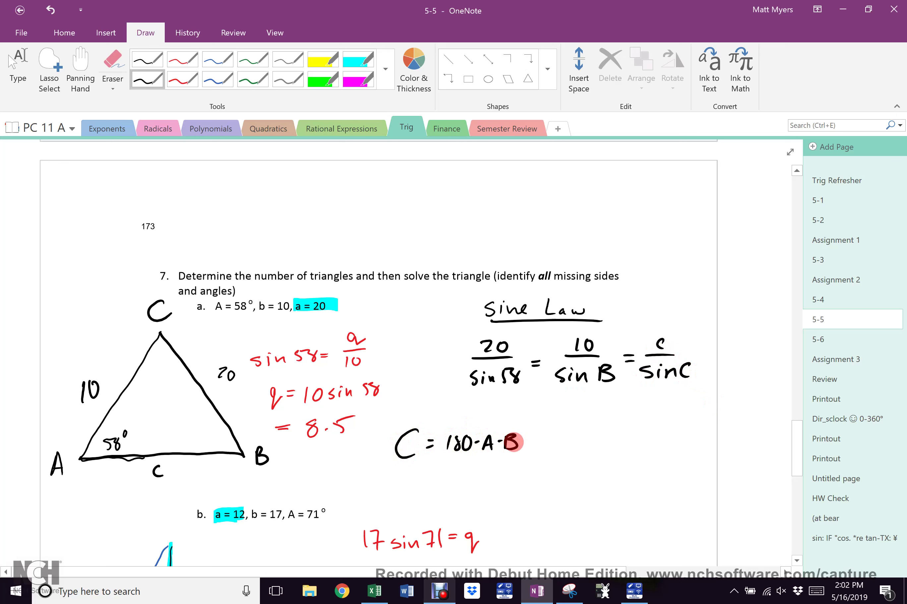
left_click_drag(418, 472, 428, 473)
left_click_drag(417, 480, 429, 479)
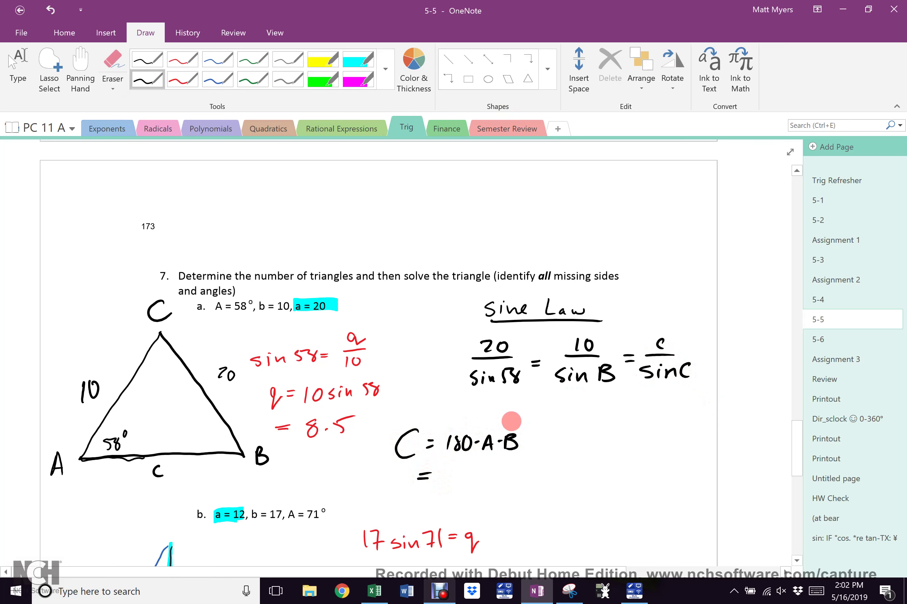
- Replace the angle-sum note with sin⁻¹(10 sin58/20), and mark B = 25 at the vertex and below
mouse_move(512, 421)
left_mouse_down()
mouse_move(412, 448)
mouse_move(524, 441)
mouse_move(424, 477)
left_mouse_up()
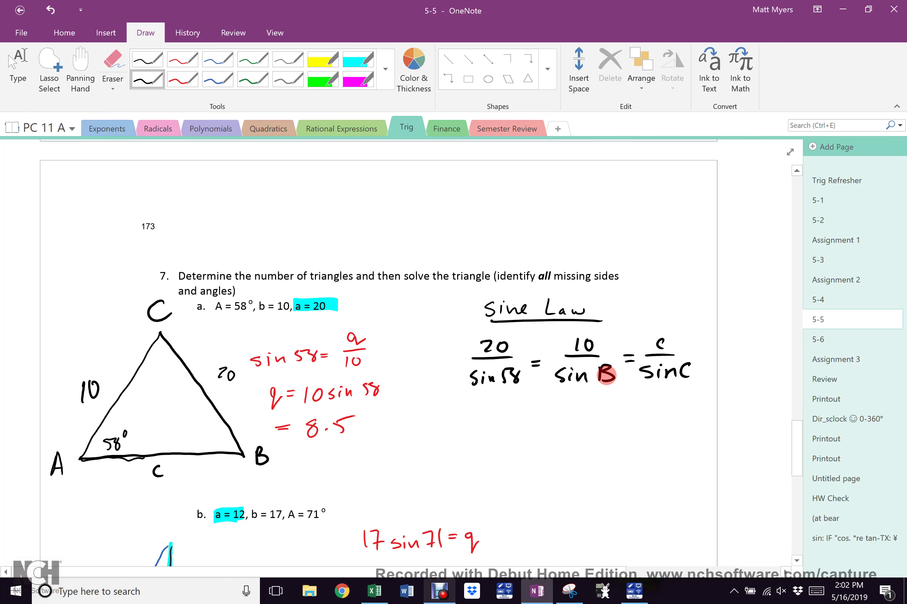
mouse_move(421, 413)
left_mouse_down()
mouse_move(469, 409)
mouse_move(469, 430)
left_mouse_up()
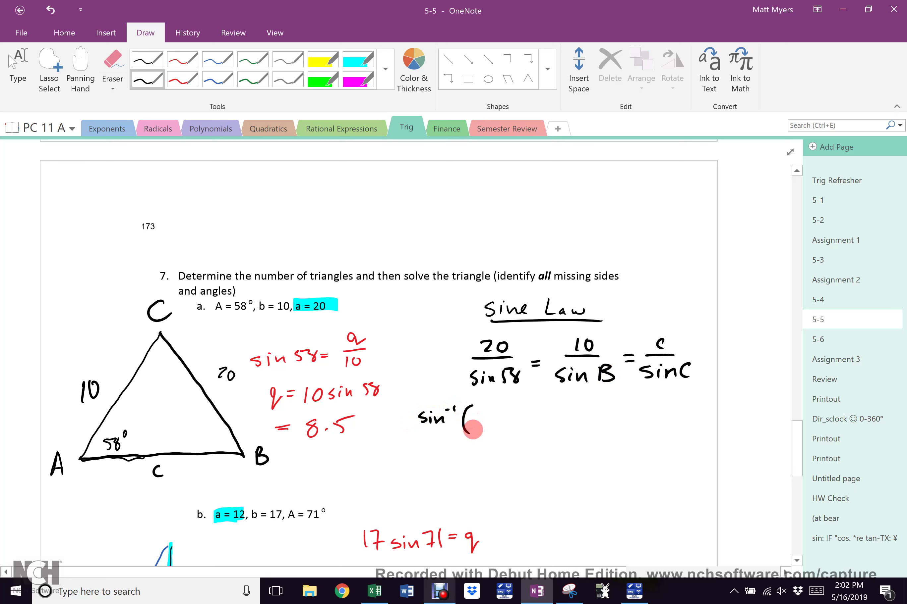
mouse_move(477, 407)
left_mouse_down()
mouse_move(528, 407)
mouse_move(537, 417)
mouse_move(509, 422)
mouse_move(551, 420)
left_mouse_up()
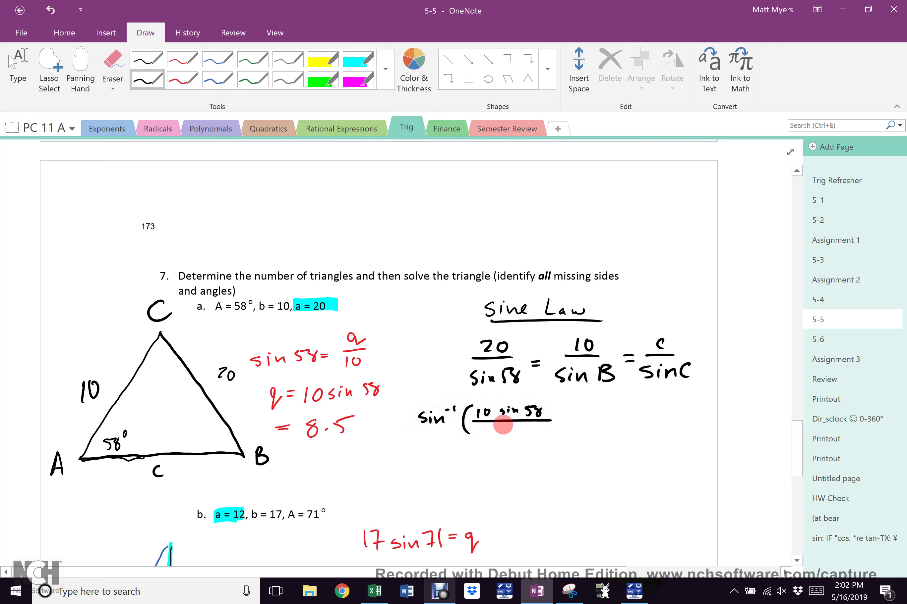
mouse_move(488, 425)
left_mouse_down()
mouse_move(503, 435)
mouse_move(507, 428)
left_mouse_up()
left_click_drag(556, 404, 554, 439)
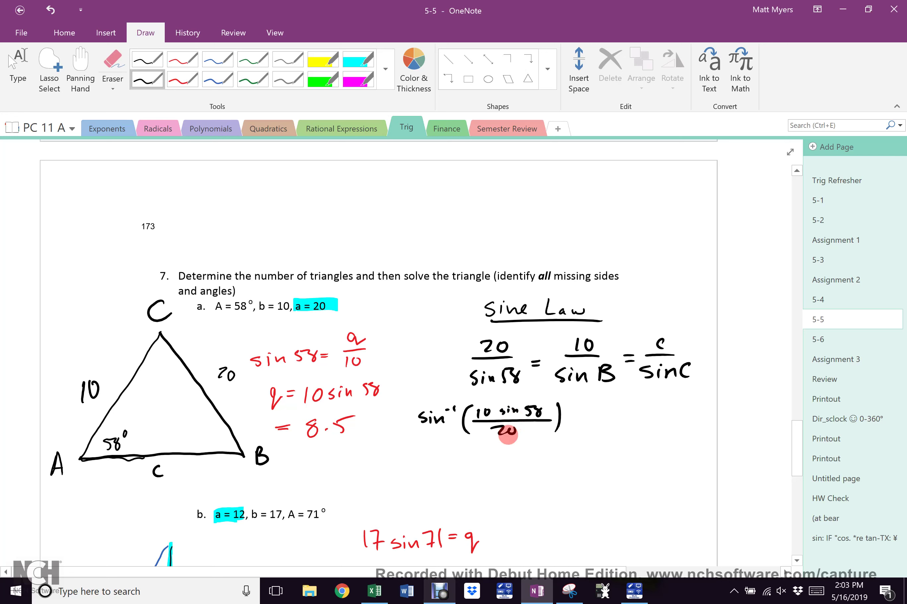
left_click_drag(199, 436, 207, 446)
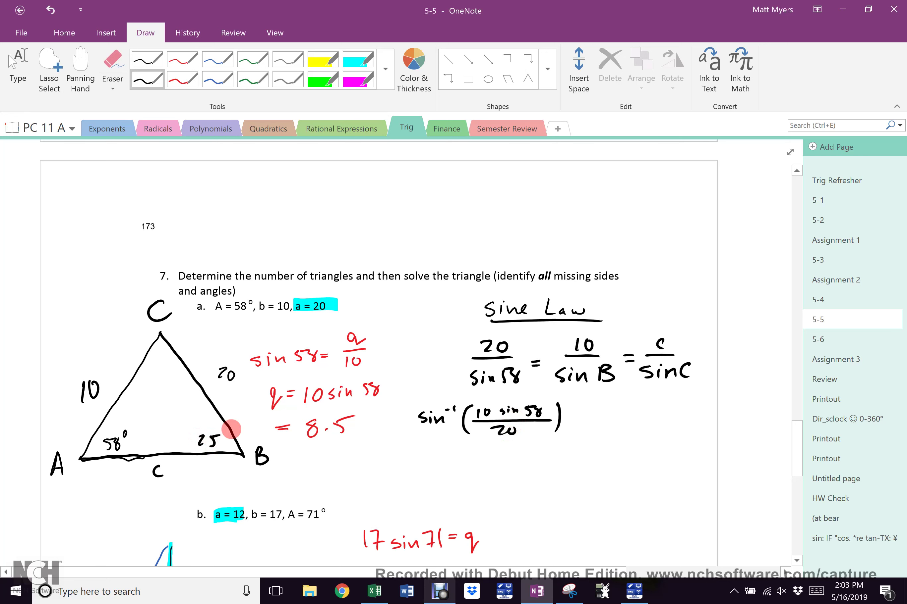
mouse_move(423, 466)
left_mouse_down()
mouse_move(447, 465)
mouse_move(461, 476)
mouse_move(473, 461)
mouse_move(506, 459)
mouse_move(526, 465)
left_mouse_up()
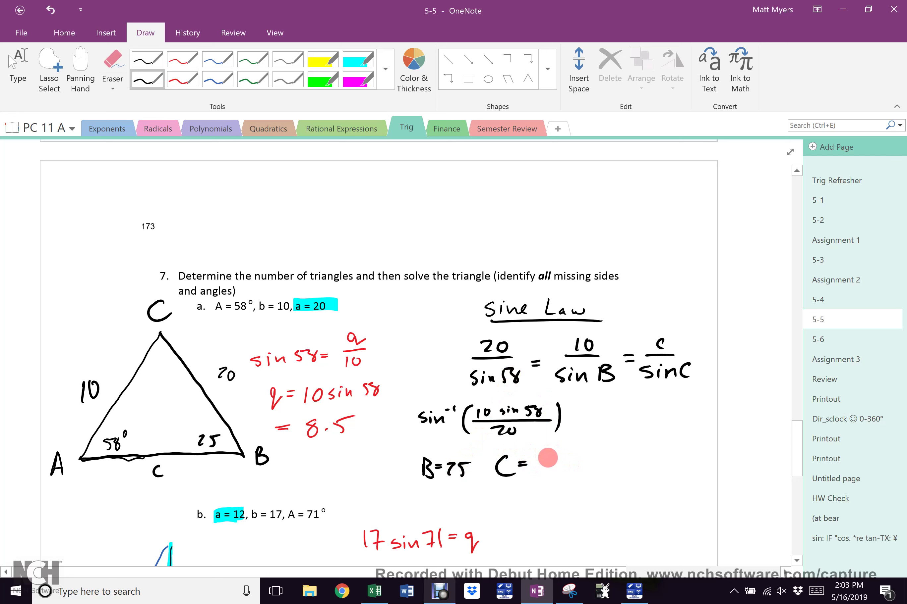
- Write 97 after C = and change sinC in the third ratio to sin97
left_click_drag(546, 457, 546, 475)
left_click_drag(553, 455, 556, 475)
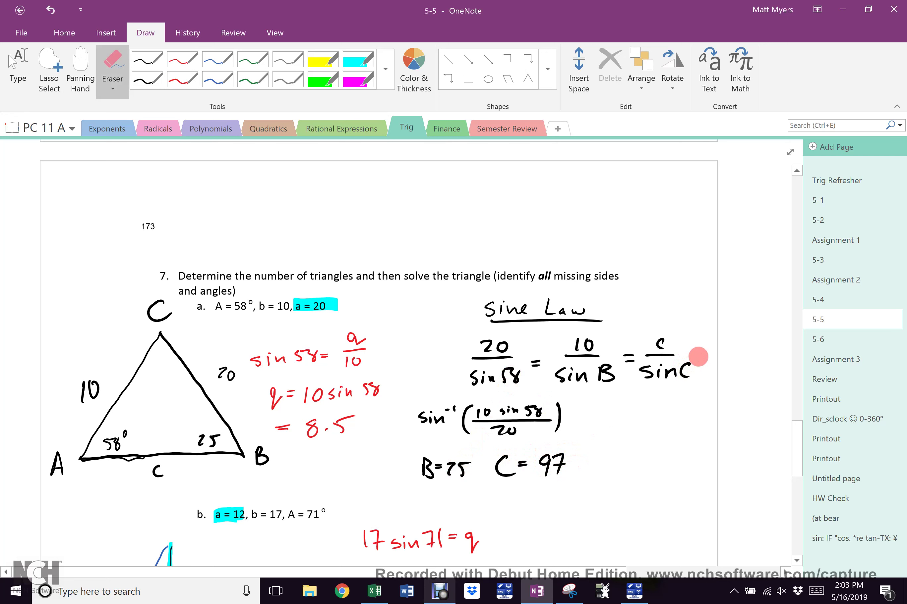
left_click_drag(686, 371, 702, 380)
key("Escape")
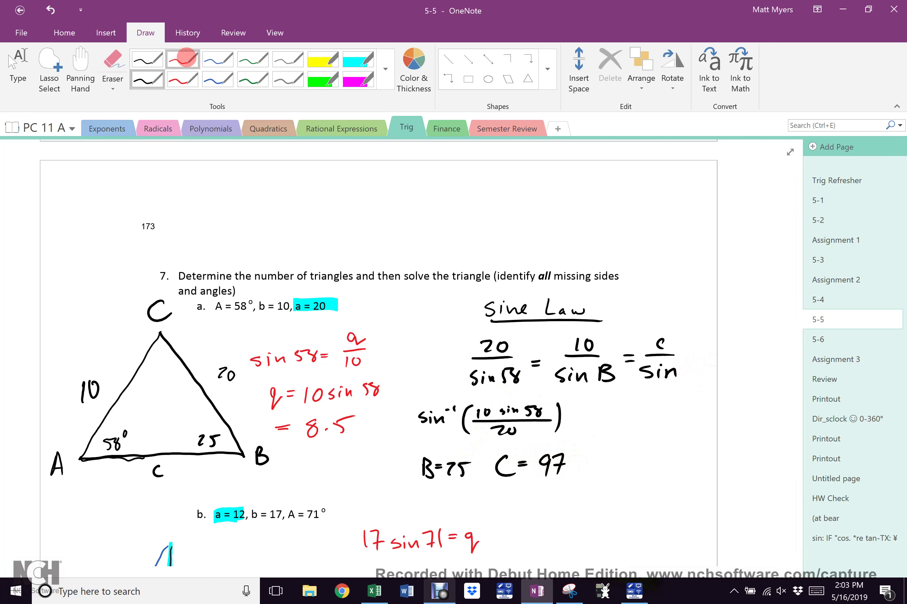
mouse_move(691, 361)
left_mouse_down()
mouse_move(684, 378)
mouse_move(698, 378)
left_mouse_up()
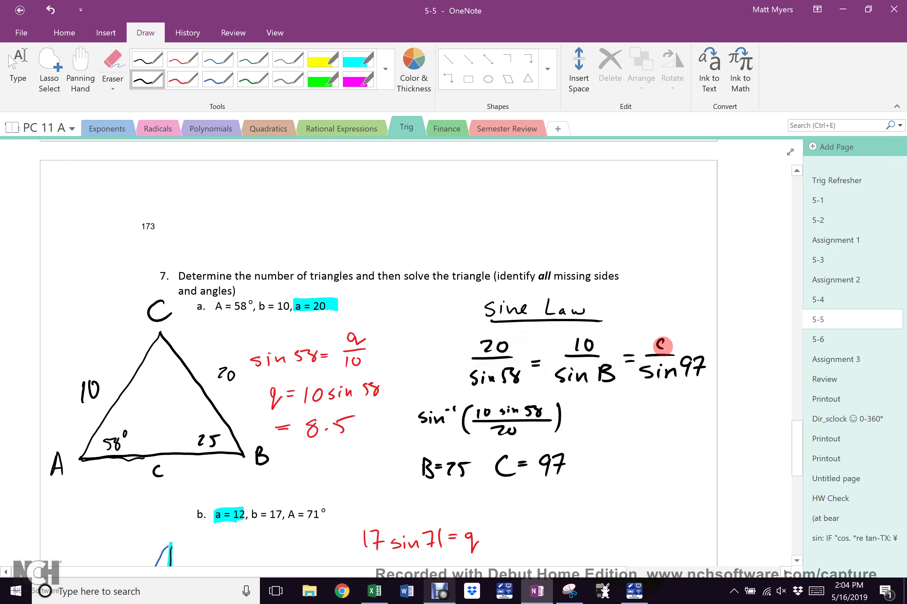
- Write 20 sin97 over sin58 for side c, with c = beneath the fraction
mouse_move(609, 411)
left_mouse_down()
mouse_move(620, 421)
mouse_move(679, 416)
left_mouse_up()
left_click_drag(596, 432, 701, 430)
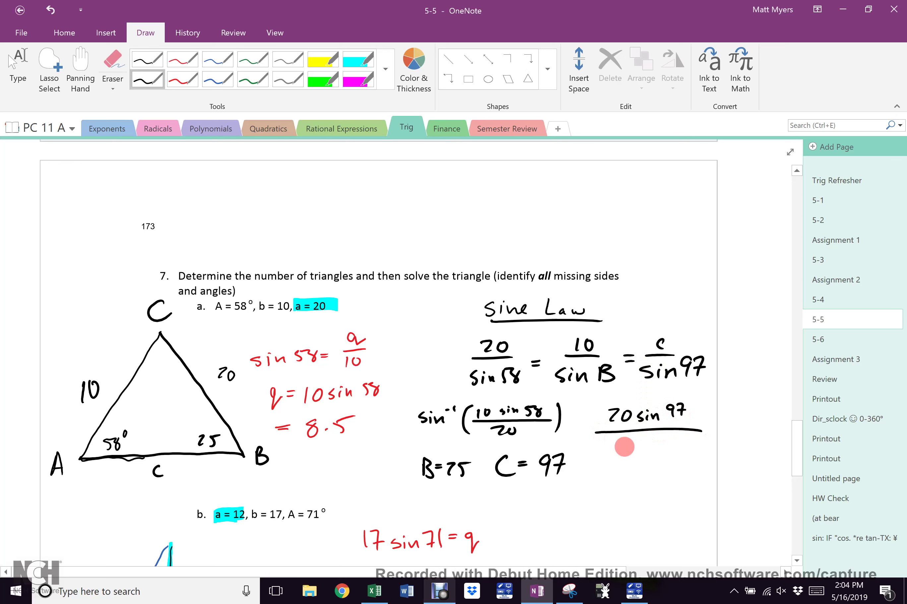
mouse_move(627, 442)
left_mouse_down()
mouse_move(621, 451)
mouse_move(633, 451)
left_mouse_up()
left_click_drag(638, 446, 671, 443)
mouse_move(605, 483)
left_mouse_down()
mouse_move(607, 493)
mouse_move(626, 482)
left_mouse_up()
left_click_drag(618, 488, 627, 487)
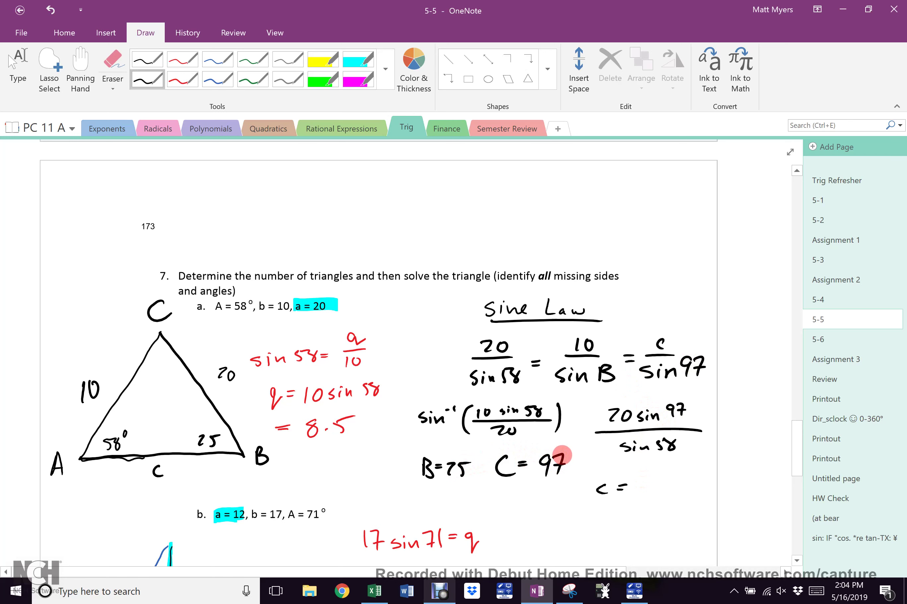
- Begin writing B = in the blank space at the top right of the page
left_click_drag(449, 571, 660, 554)
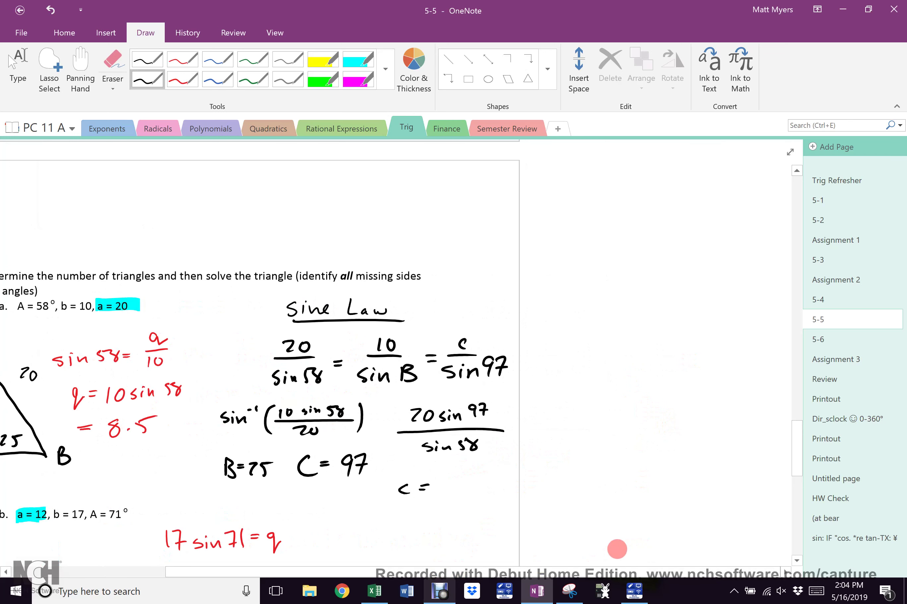
left_click(785, 571)
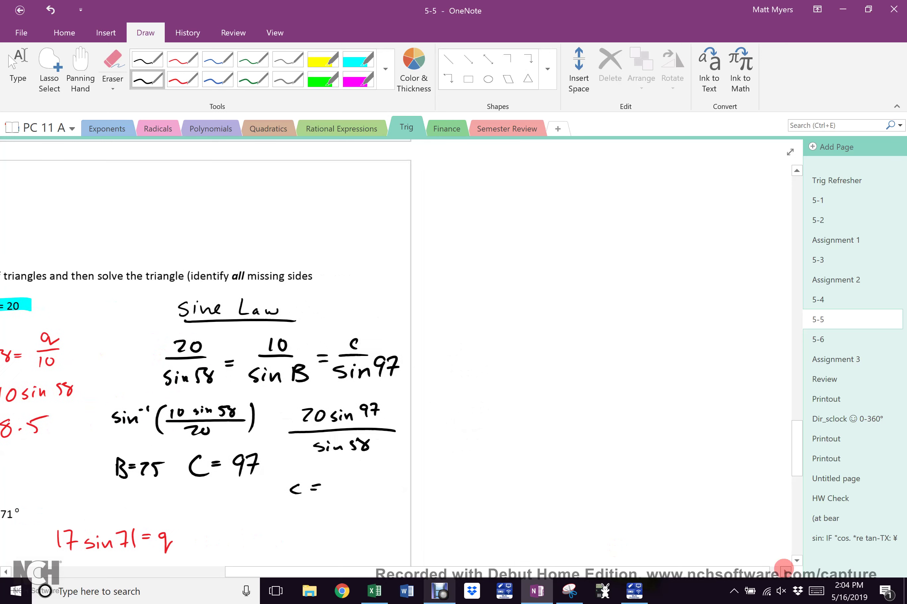
left_click_drag(482, 568, 444, 554)
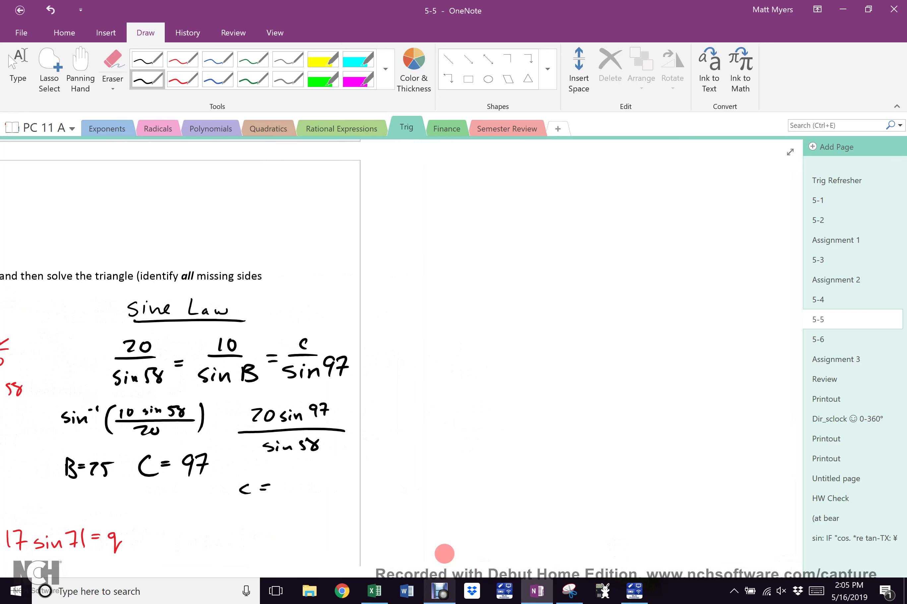
mouse_move(417, 285)
left_mouse_down()
mouse_move(435, 305)
mouse_move(451, 293)
left_mouse_up()
mouse_move(444, 297)
left_mouse_down()
mouse_move(517, 293)
mouse_move(526, 275)
left_mouse_up()
- Complete B = sin⁻¹(10 sin 58/20) and start the equation for angle C below it
mouse_move(534, 271)
left_mouse_down()
mouse_move(553, 303)
mouse_move(571, 279)
left_mouse_up()
left_click_drag(583, 271, 620, 276)
mouse_move(629, 265)
left_mouse_down()
mouse_move(630, 276)
mouse_move(649, 274)
left_mouse_up()
left_click_drag(566, 285, 672, 292)
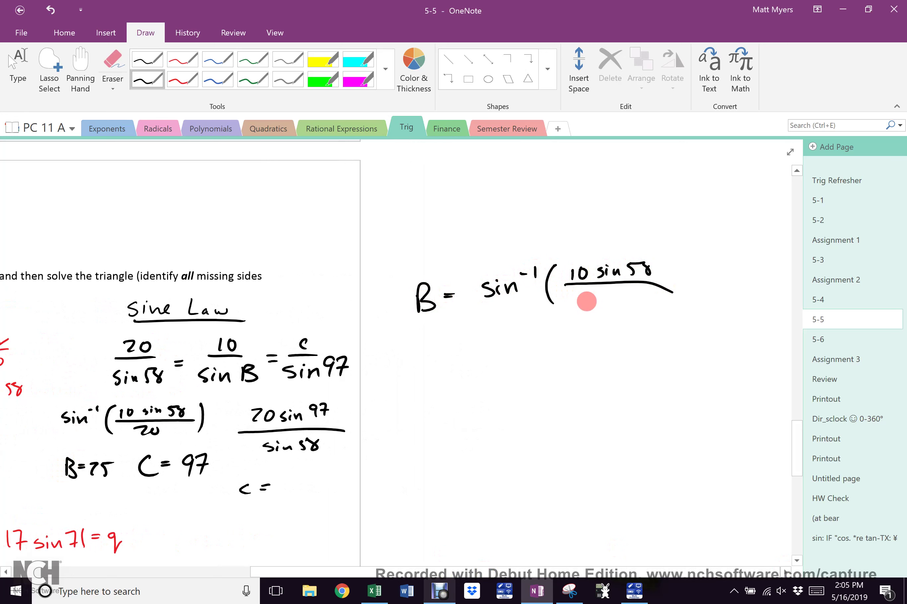
left_click_drag(586, 293, 598, 300)
left_click_drag(611, 290, 607, 294)
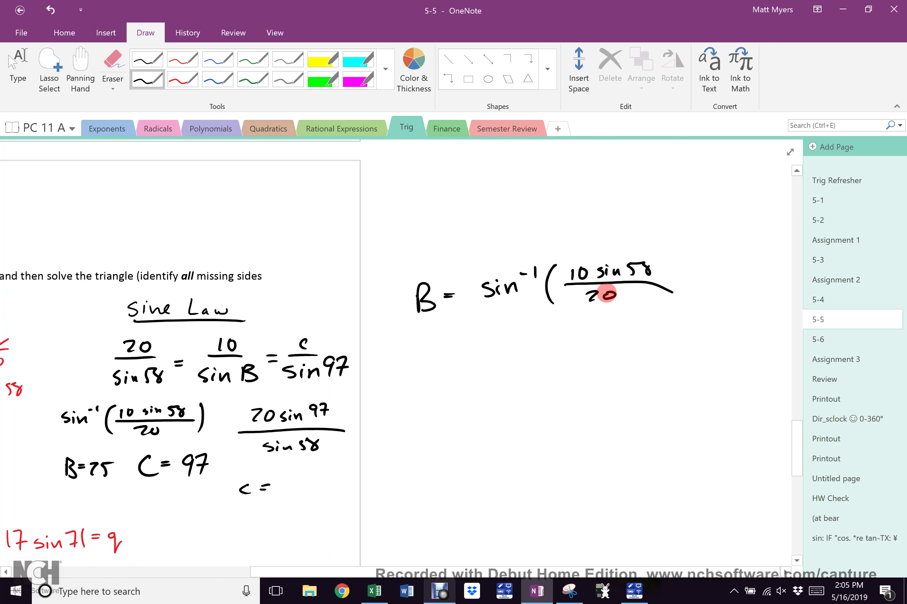
left_click_drag(677, 253, 668, 328)
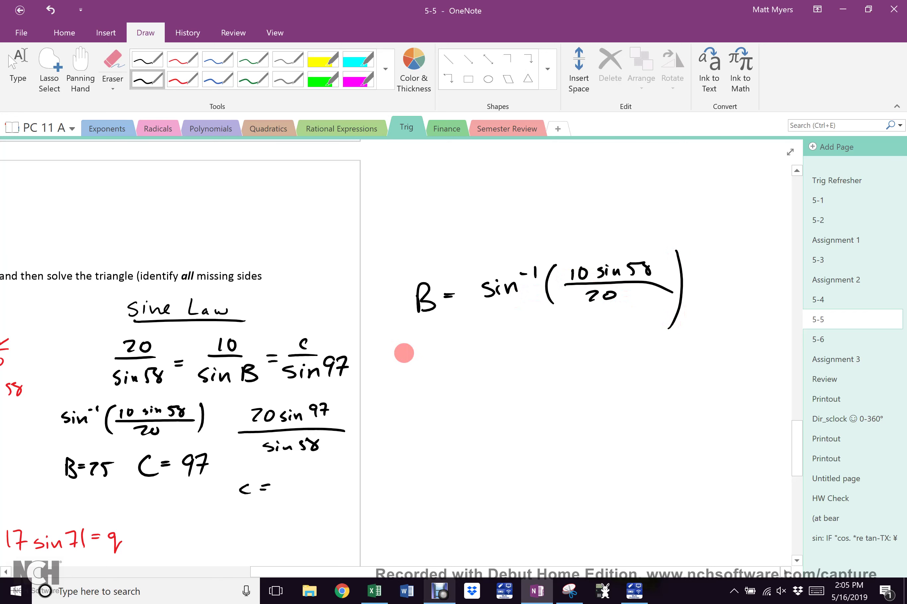
mouse_move(409, 364)
left_mouse_down()
mouse_move(400, 399)
mouse_move(432, 376)
left_mouse_up()
- Write C = 180 − 58 − sin⁻¹(10 sin 58/20), then start the next line with = 122
mouse_move(424, 382)
left_mouse_down()
mouse_move(463, 388)
mouse_move(483, 371)
mouse_move(521, 377)
mouse_move(548, 364)
mouse_move(565, 379)
mouse_move(563, 364)
mouse_move(632, 371)
left_mouse_up()
mouse_move(644, 364)
left_mouse_down()
mouse_move(673, 352)
mouse_move(686, 351)
mouse_move(690, 372)
mouse_move(714, 353)
mouse_move(754, 353)
mouse_move(703, 367)
mouse_move(729, 373)
mouse_move(764, 346)
mouse_move(755, 378)
left_mouse_up()
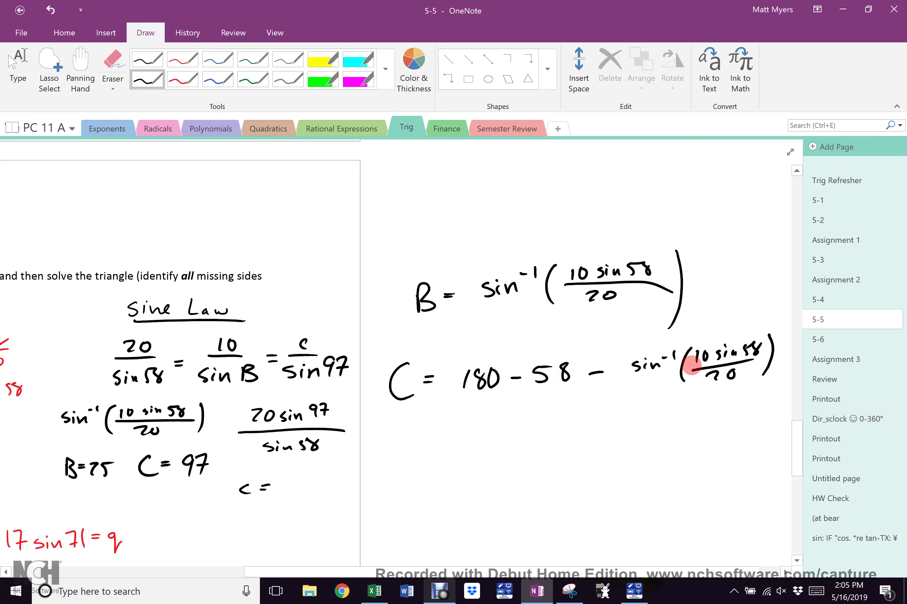
left_click_drag(412, 438, 425, 437)
left_click_drag(412, 448, 426, 445)
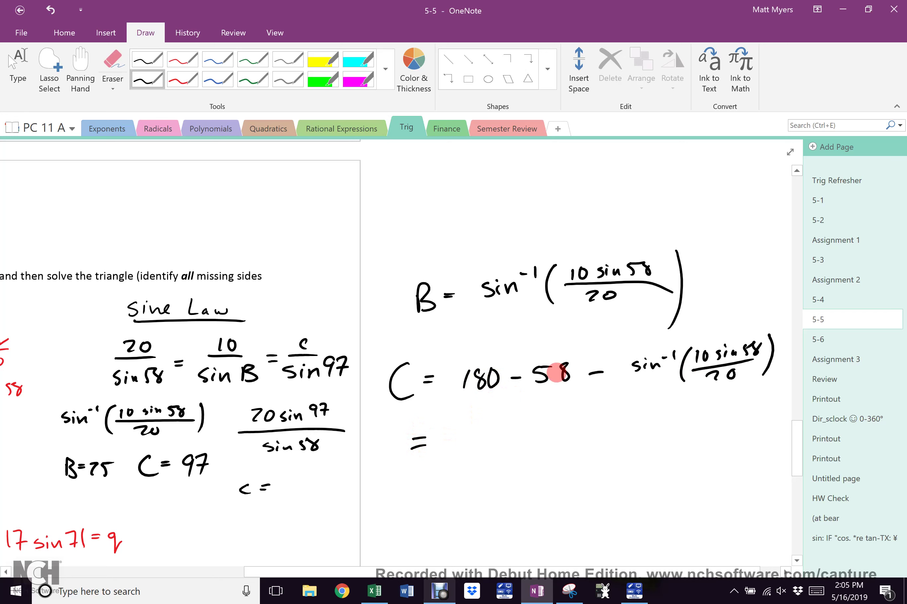
left_click_drag(473, 435, 471, 450)
left_click_drag(477, 436, 491, 450)
mouse_move(499, 439)
left_mouse_down()
mouse_move(508, 451)
mouse_move(540, 441)
left_mouse_up()
- Finish the simplified line as 122 − (sin⁻¹(10 sin 58/20))
mouse_move(574, 413)
left_mouse_down()
mouse_move(565, 460)
mouse_move(618, 426)
left_mouse_up()
left_click(591, 430)
mouse_move(636, 413)
left_mouse_down()
mouse_move(659, 427)
mouse_move(652, 422)
mouse_move(703, 421)
left_mouse_up()
mouse_move(720, 410)
left_mouse_down()
mouse_move(715, 421)
mouse_move(733, 408)
left_mouse_up()
left_click_drag(647, 444, 714, 432)
left_click_drag(682, 437, 708, 440)
left_click_drag(746, 395, 737, 449)
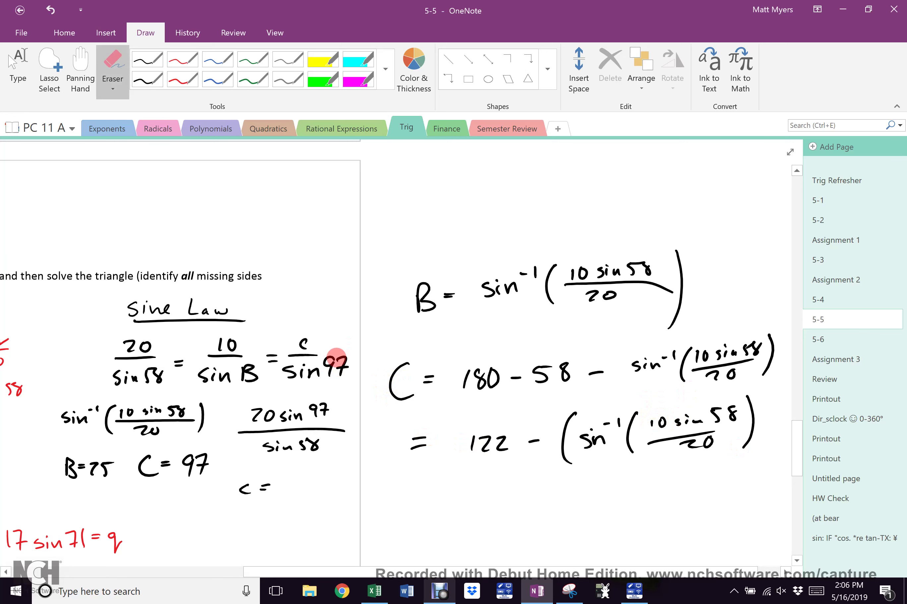
- Change sin 97 in the ratio back to sin C and bracket the 122 expression
mouse_move(335, 367)
left_mouse_down()
mouse_move(331, 361)
mouse_move(343, 369)
left_mouse_up()
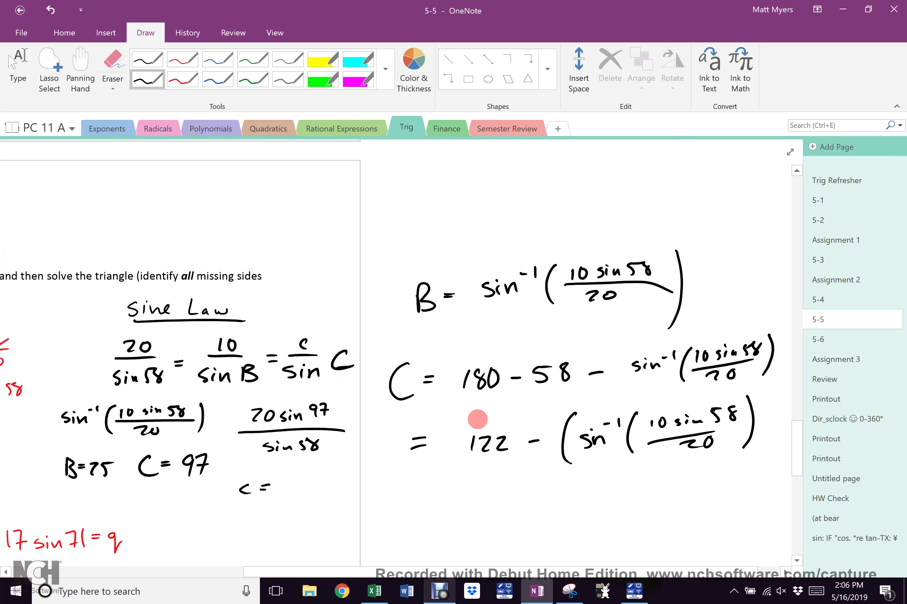
left_click_drag(487, 402, 507, 492)
left_click_drag(753, 385, 739, 467)
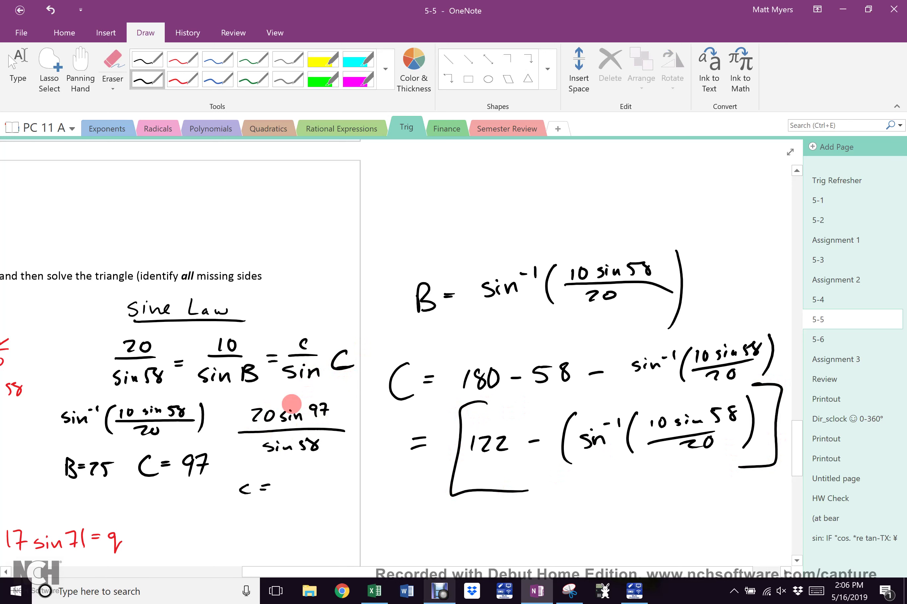
- Write the numerator for c as 20 sin[122 − (sin⁻¹(10 sin 58/20))]
scroll(803, 545, "down", 3)
left_click_drag(409, 434, 429, 452)
mouse_move(445, 433)
left_mouse_down()
mouse_move(489, 444)
mouse_move(495, 429)
mouse_move(518, 445)
left_mouse_up()
left_click(494, 426)
mouse_move(550, 409)
left_mouse_down()
mouse_move(536, 449)
mouse_move(550, 453)
mouse_move(558, 436)
mouse_move(576, 436)
left_mouse_up()
mouse_move(579, 427)
left_mouse_down()
mouse_move(638, 439)
mouse_move(683, 429)
mouse_move(692, 415)
left_mouse_up()
mouse_move(696, 409)
left_mouse_down()
mouse_move(710, 442)
mouse_move(726, 427)
left_mouse_up()
left_click_drag(734, 418, 740, 426)
left_click_drag(751, 418, 764, 421)
left_click_drag(779, 401, 785, 406)
left_click_drag(733, 434, 775, 425)
left_click_drag(741, 437, 760, 440)
- Draw the long fraction bar under it and write sin 58 as the denominator
left_click_drag(609, 570, 632, 570)
left_click_drag(753, 391, 745, 456)
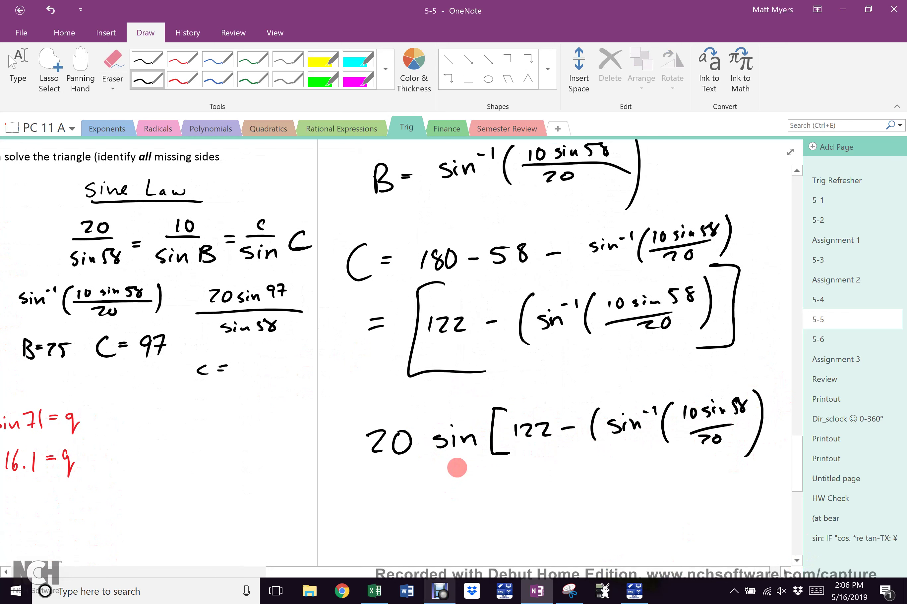
left_click_drag(454, 467, 775, 470)
mouse_move(559, 486)
left_mouse_down()
mouse_move(546, 501)
mouse_move(609, 501)
mouse_move(621, 479)
left_mouse_up()
left_click_drag(632, 479, 626, 496)
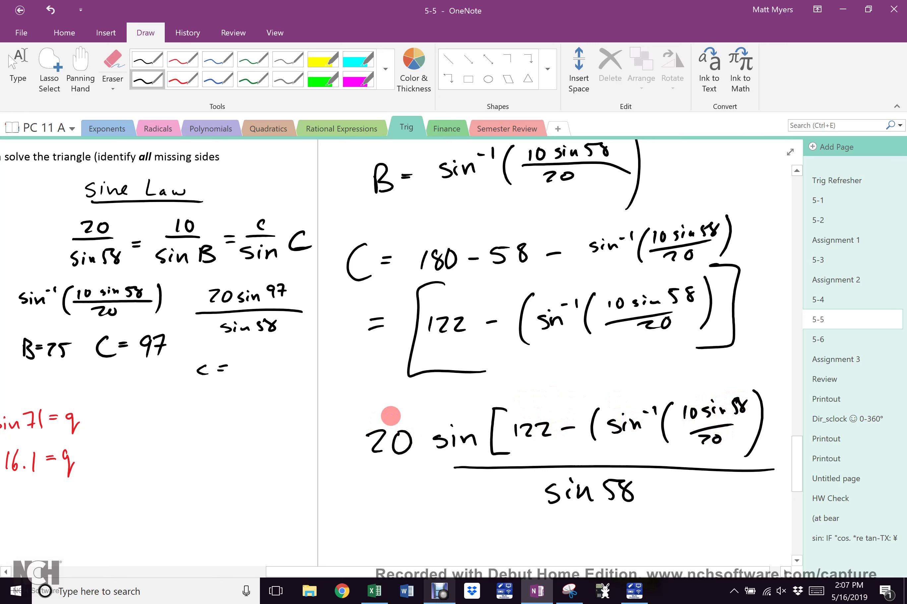
- Scribble green highlighter over 7a's exact-answer work, then scroll left back to question 7
left_click(322, 79)
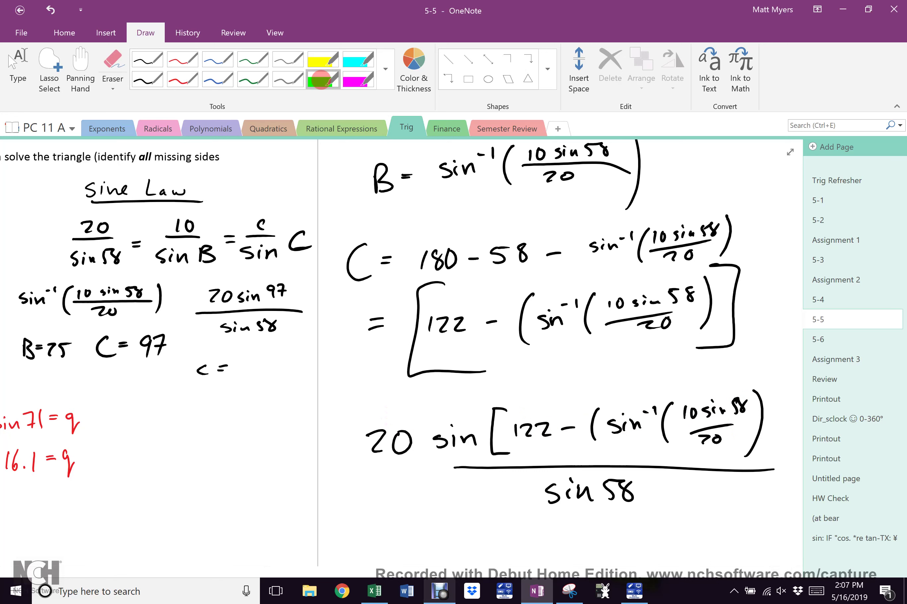
mouse_move(367, 174)
left_mouse_down()
mouse_move(561, 170)
mouse_move(513, 244)
mouse_move(725, 364)
mouse_move(748, 542)
left_mouse_up()
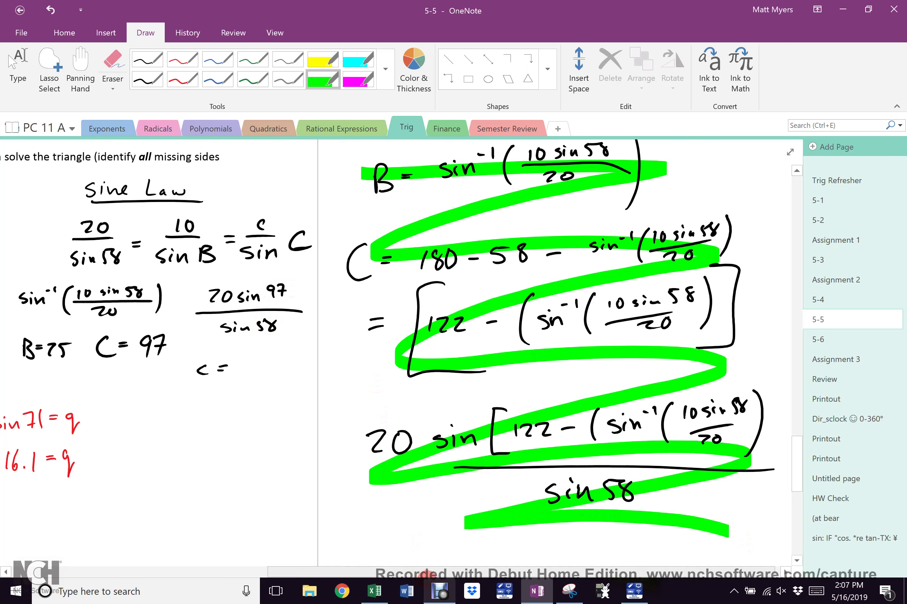
left_click_drag(417, 565, 240, 565)
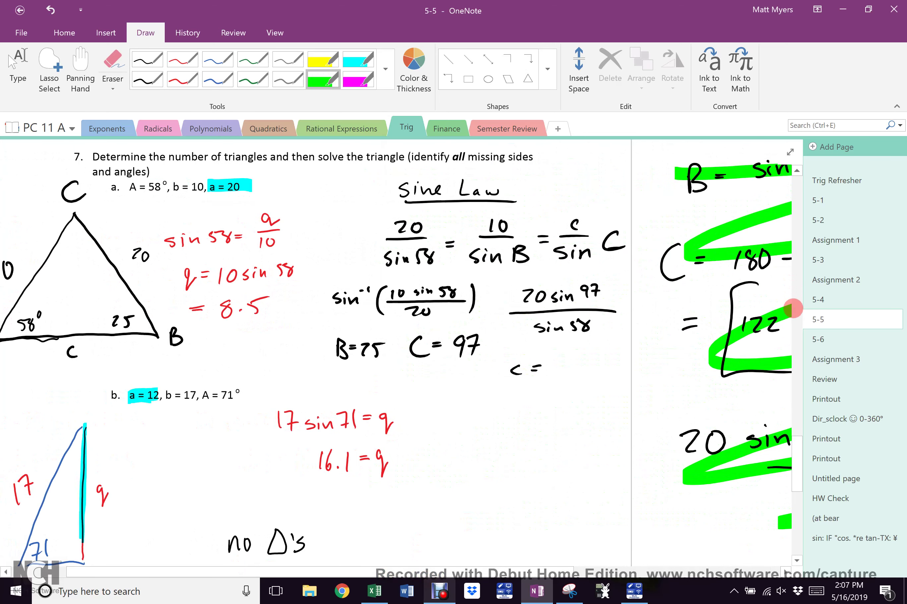
- Scroll down to part c and erase the red q = 230 sin 35 = 132 ink
left_click_drag(789, 456, 793, 472)
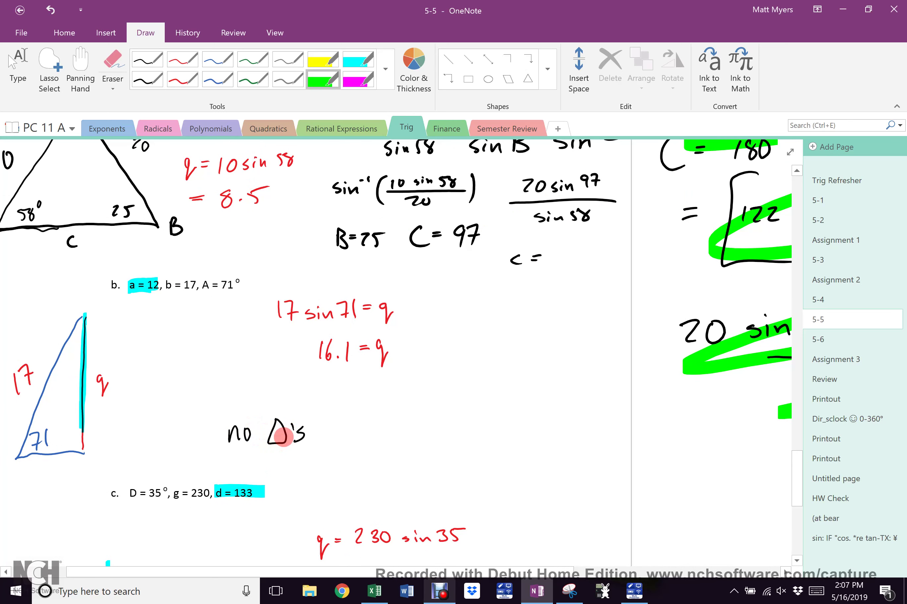
left_click_drag(799, 469, 790, 500)
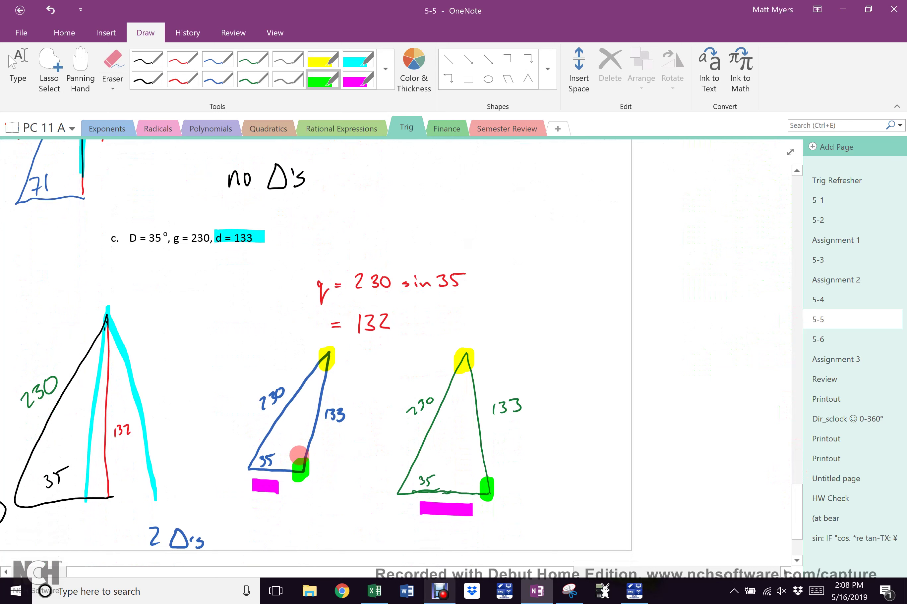
left_click(796, 560)
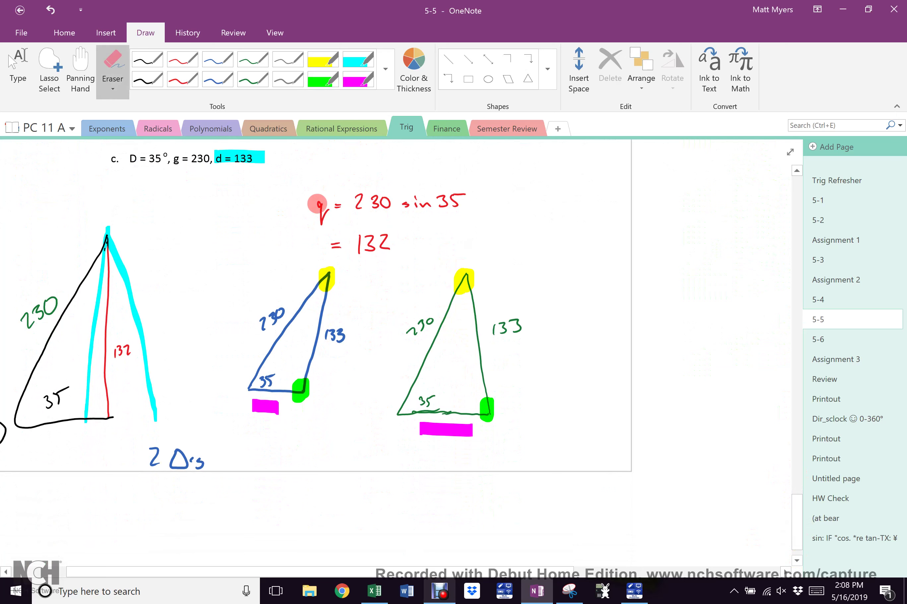
left_click(453, 200)
mouse_move(321, 204)
left_mouse_down()
mouse_move(409, 202)
mouse_move(338, 218)
mouse_move(343, 243)
left_mouse_up()
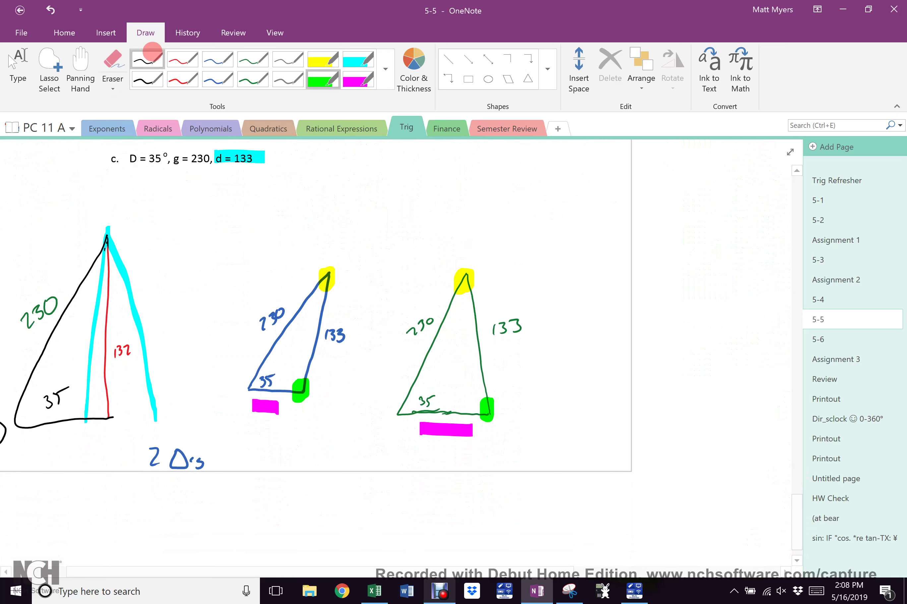
- Write 133/sin 35 = 230/sin in blue ink, marking the unknown angle in green
left_click(154, 57)
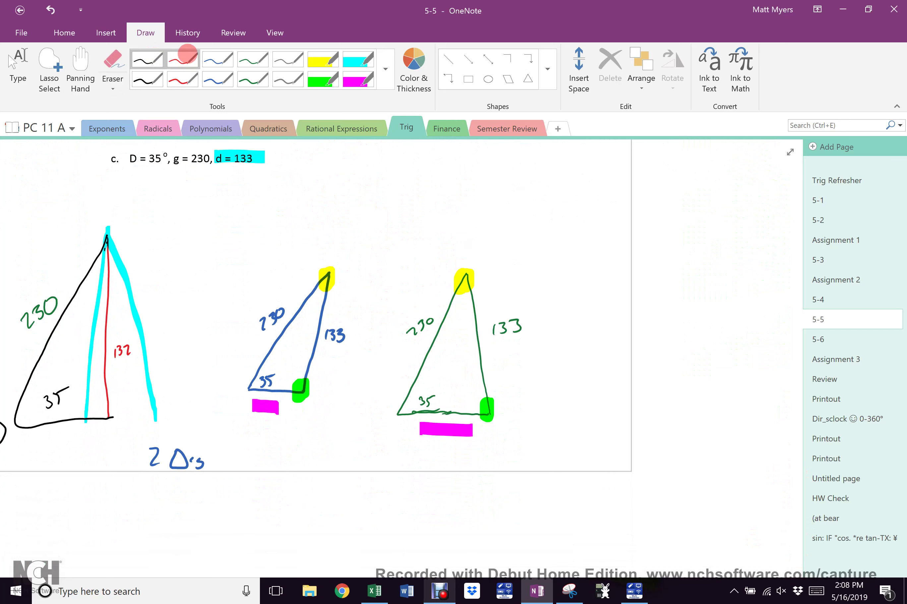
left_click(219, 57)
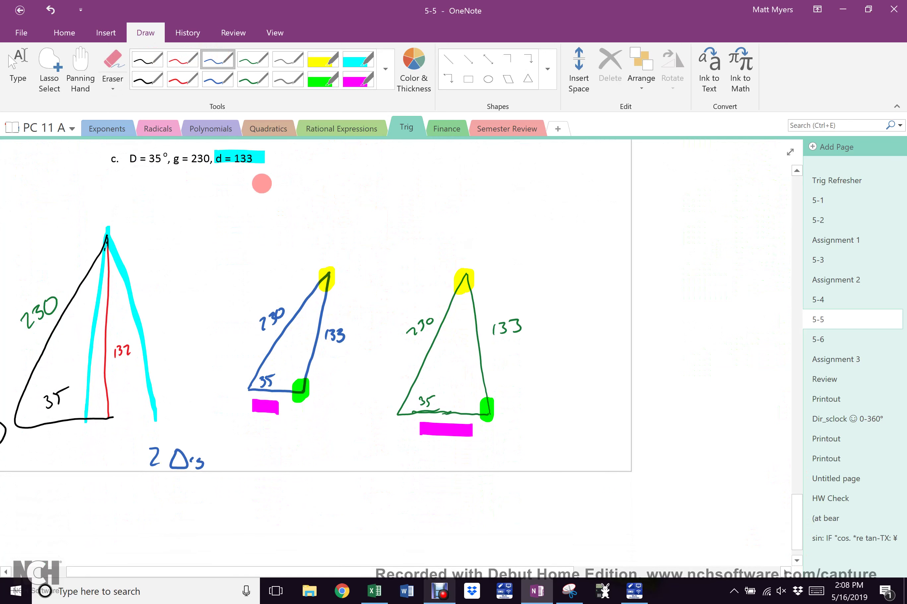
left_click_drag(260, 180, 260, 192)
left_click_drag(269, 181, 270, 191)
mouse_move(280, 179)
left_mouse_down()
mouse_move(252, 197)
mouse_move(315, 194)
left_mouse_up()
mouse_move(261, 211)
left_mouse_down()
mouse_move(256, 217)
mouse_move(267, 218)
left_mouse_up()
left_click_drag(272, 212, 285, 217)
mouse_move(293, 210)
left_mouse_down()
mouse_move(292, 217)
mouse_move(388, 179)
mouse_move(405, 190)
mouse_move(357, 212)
left_mouse_up()
left_click_drag(367, 207, 378, 209)
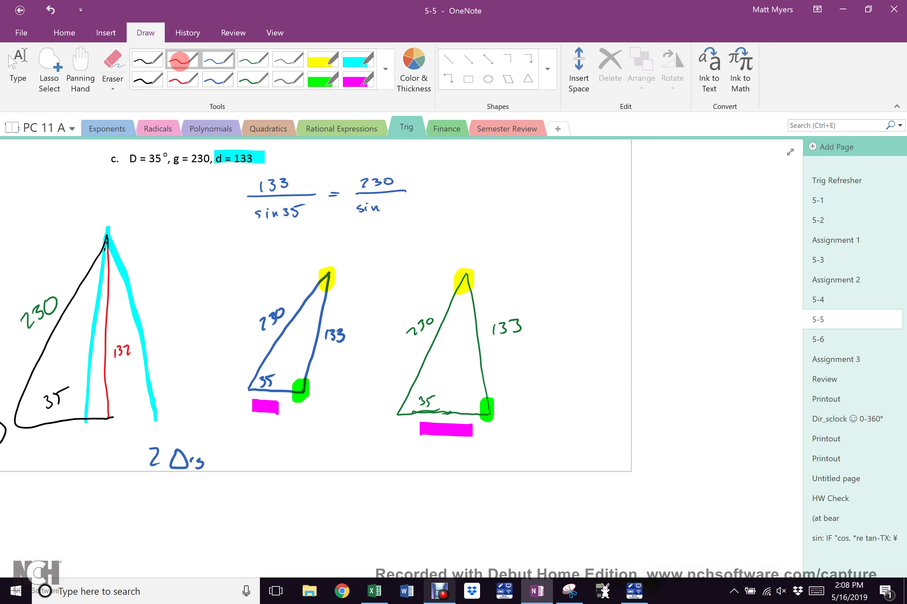
left_click(312, 80)
mouse_move(392, 205)
left_mouse_down()
mouse_move(392, 214)
mouse_move(392, 203)
left_mouse_up()
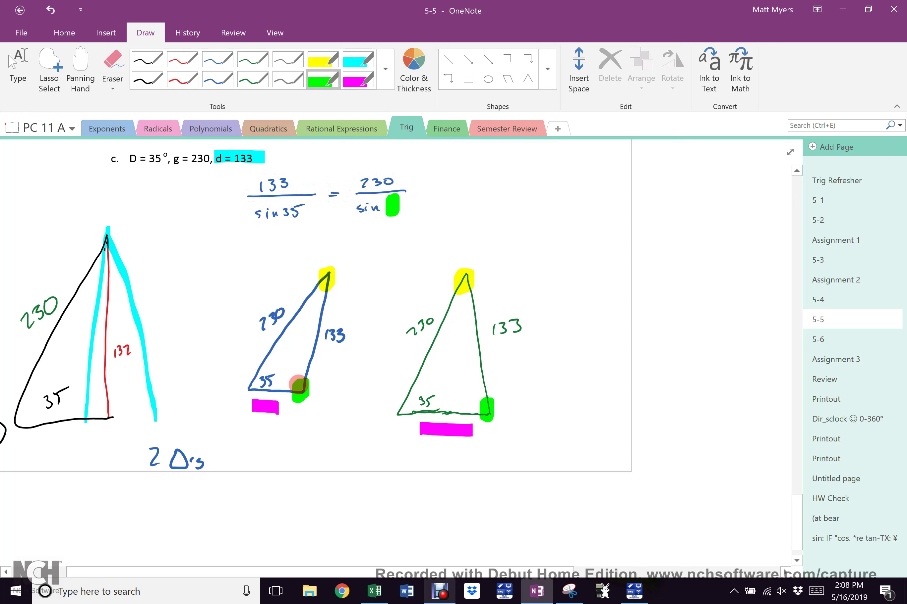
- Begin a second 133/sin 35 ratio in black with a magenta unknown side over sin
left_click(149, 58)
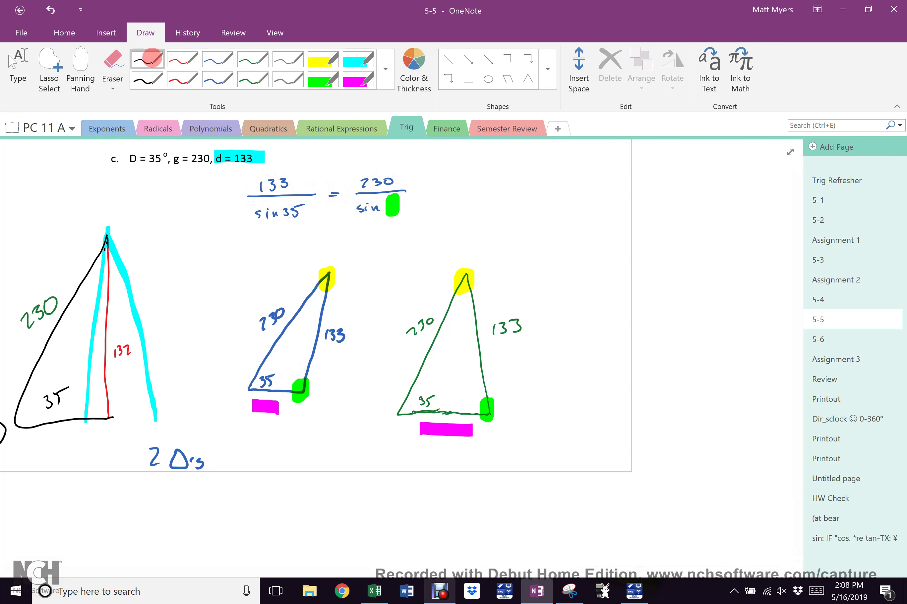
left_click_drag(259, 234, 284, 240)
mouse_move(253, 247)
left_mouse_down()
mouse_move(289, 244)
mouse_move(265, 255)
mouse_move(280, 256)
mouse_move(311, 245)
left_mouse_up()
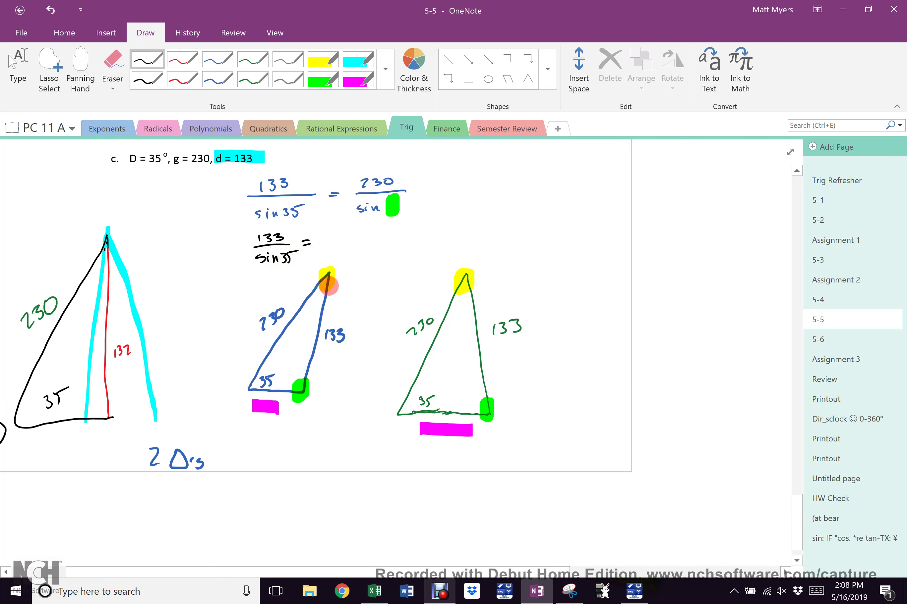
left_click_drag(269, 377, 277, 371)
key("ctrl+z")
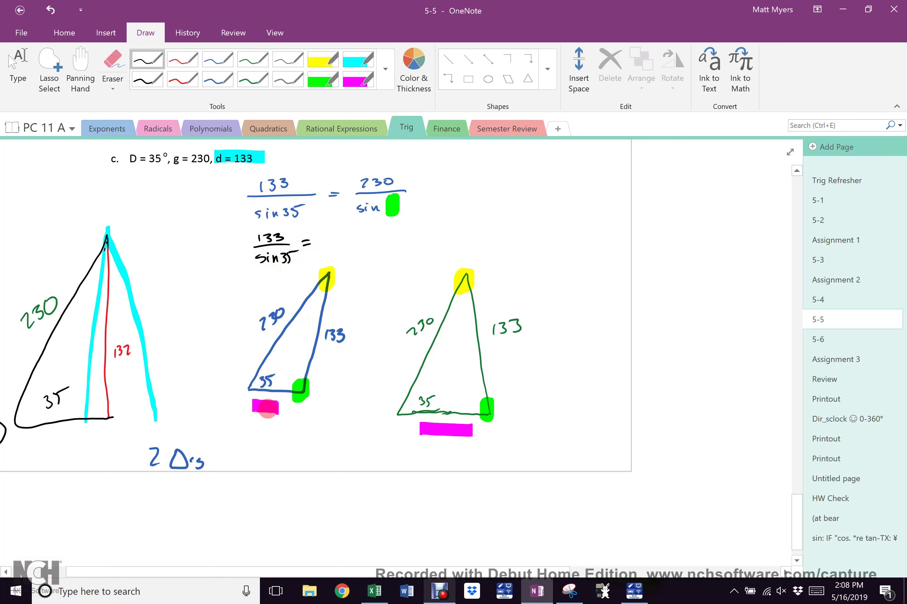
left_click(358, 80)
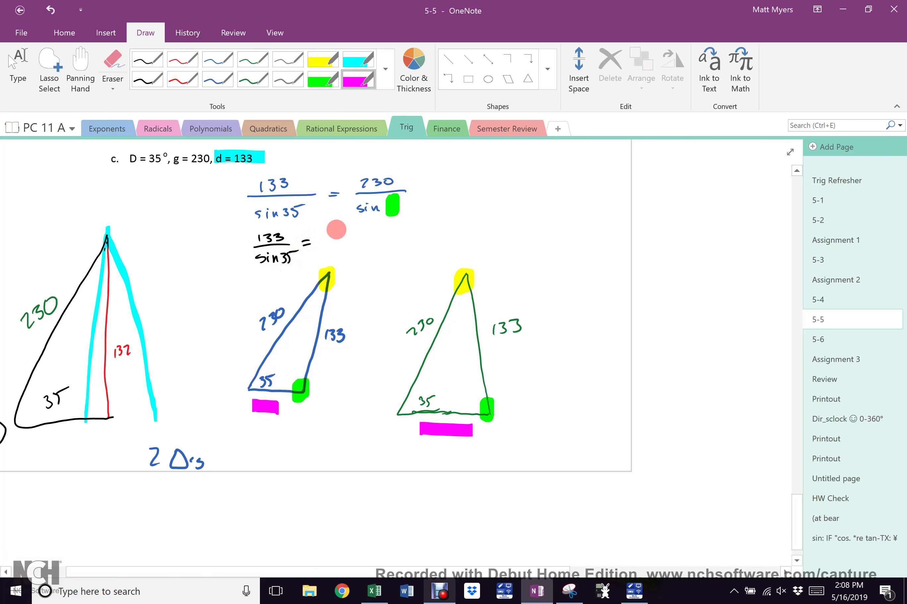
mouse_move(334, 228)
left_mouse_down()
mouse_move(356, 225)
mouse_move(366, 236)
left_mouse_up()
left_click(147, 58)
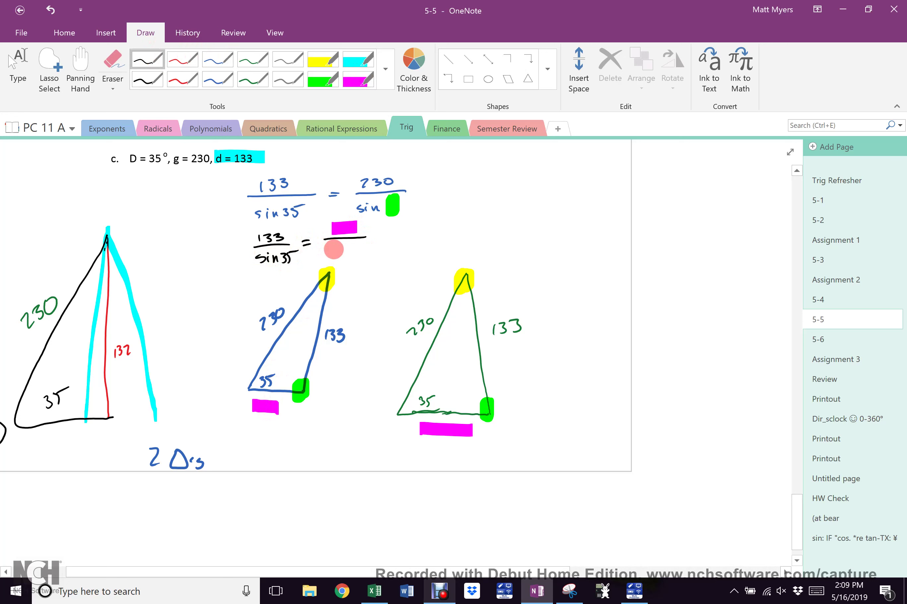
left_click_drag(332, 250, 348, 254)
- Write 180 − 35 − (green angle) = (yellow angle) at the top right of the page
left_click(323, 59)
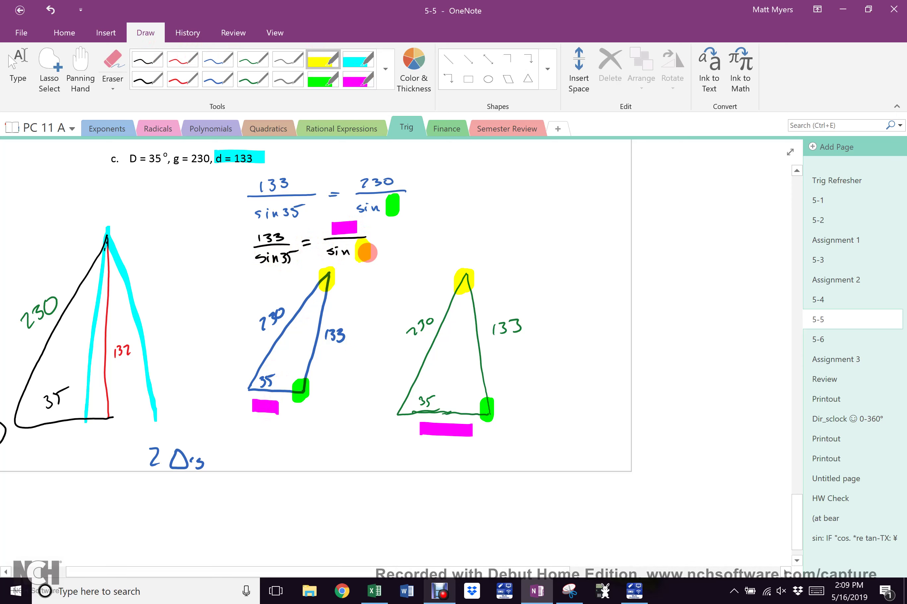
left_click(148, 60)
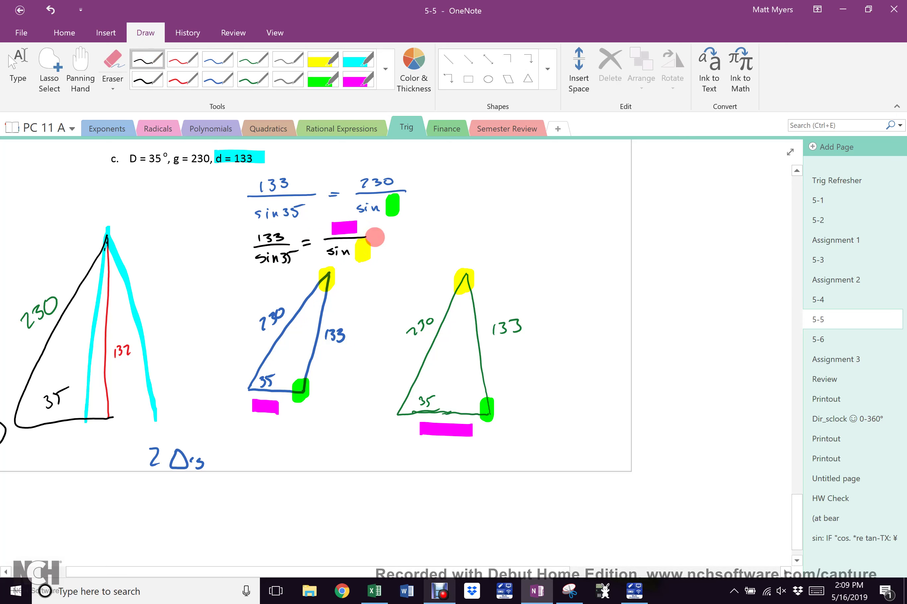
left_click(148, 79)
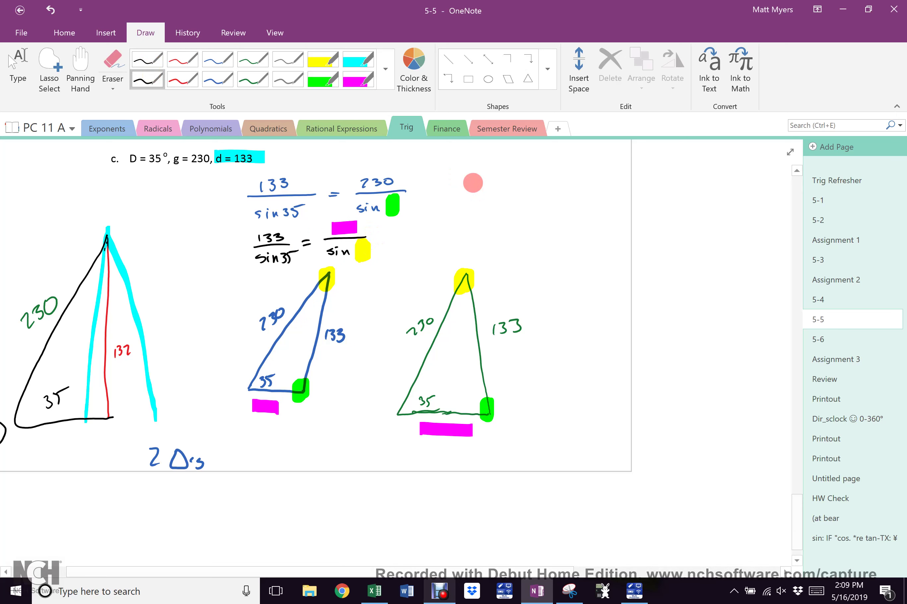
mouse_move(470, 169)
left_mouse_down()
mouse_move(472, 180)
mouse_move(484, 178)
left_mouse_up()
mouse_move(494, 169)
left_mouse_down()
mouse_move(488, 178)
mouse_move(493, 169)
mouse_move(524, 179)
mouse_move(543, 168)
mouse_move(605, 169)
left_mouse_up()
left_click(323, 79)
left_click(147, 59)
left_click_drag(594, 175, 619, 175)
left_click(323, 59)
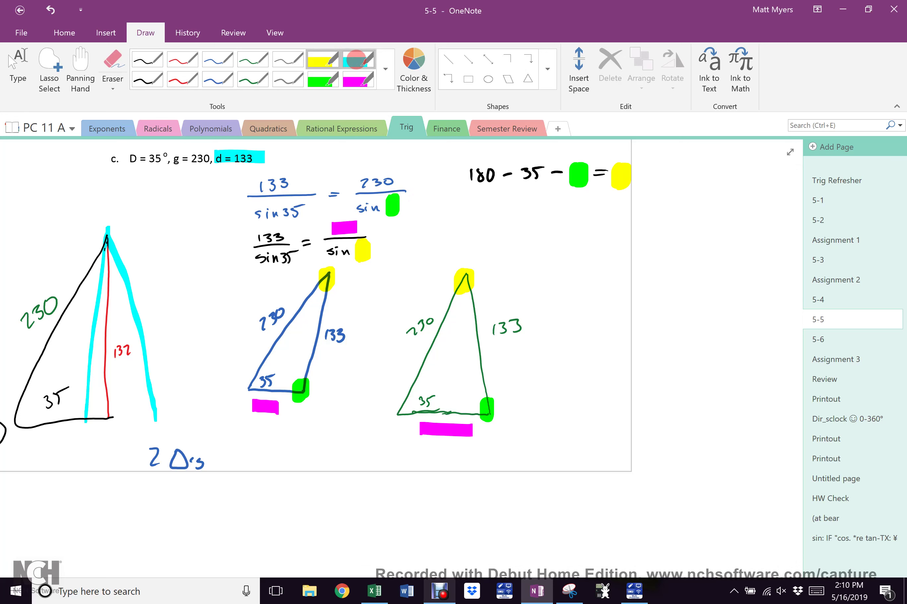
- Select the cyan highlighter and bring up the Debut recorder window from the taskbar
left_click(358, 59)
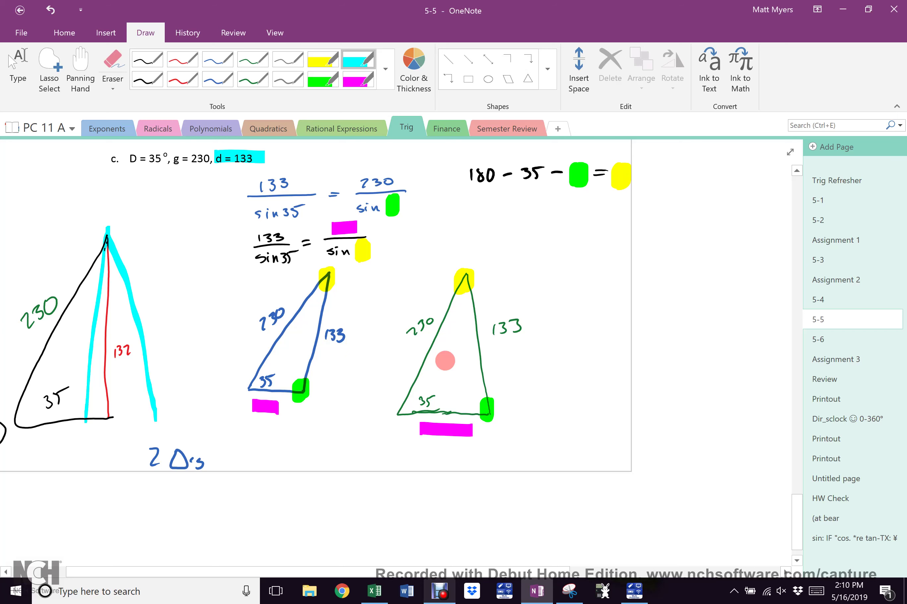
left_click(440, 590)
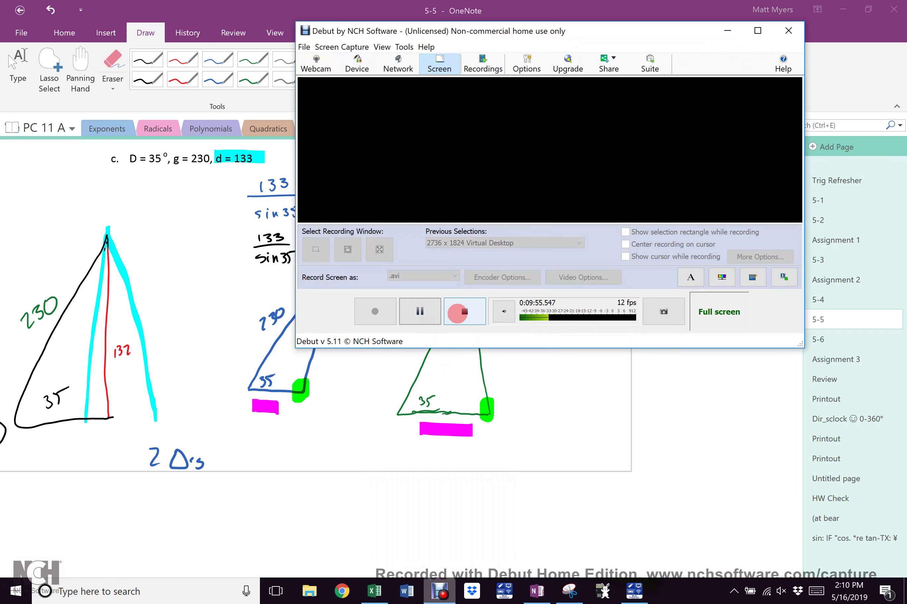